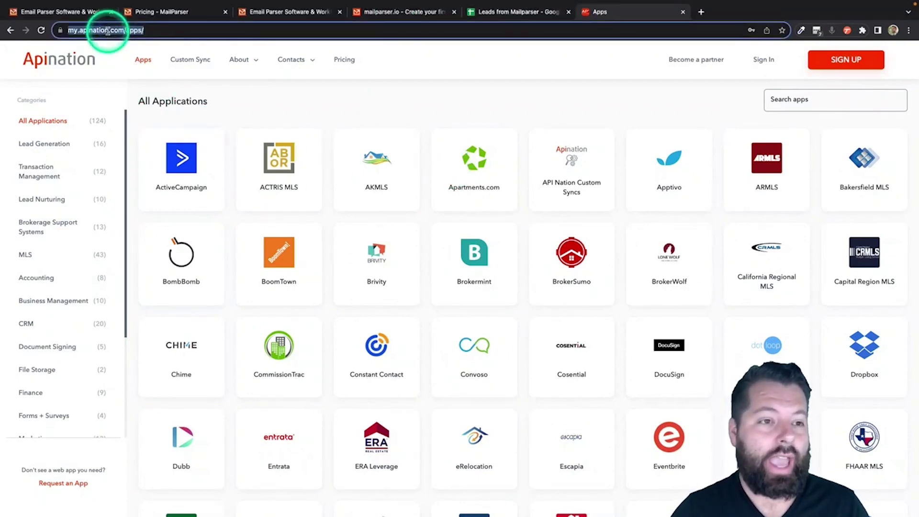
Step: Open a new blank Google spreadsheet via spreadsheets.new
type("spreadsheet")
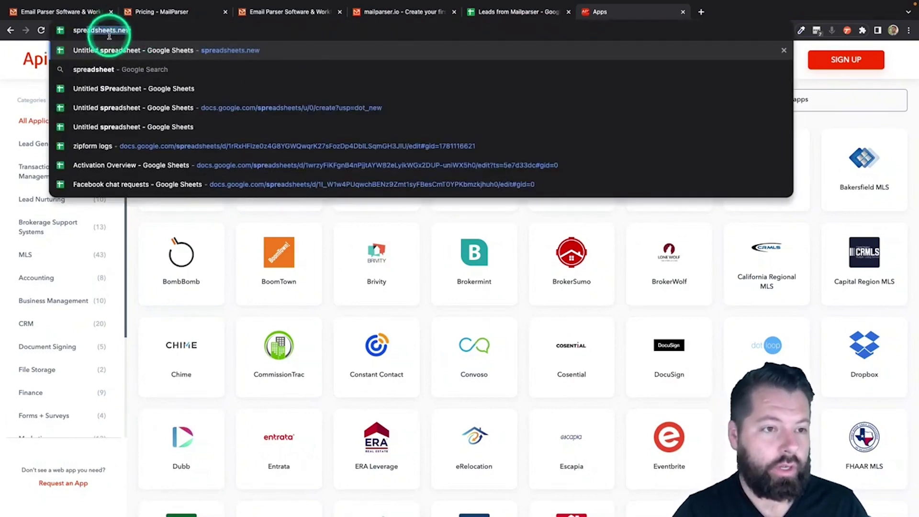
key("BackSpace")
key("BackSpace")
key("BackSpace")
key("BackSpace")
type("heets.new")
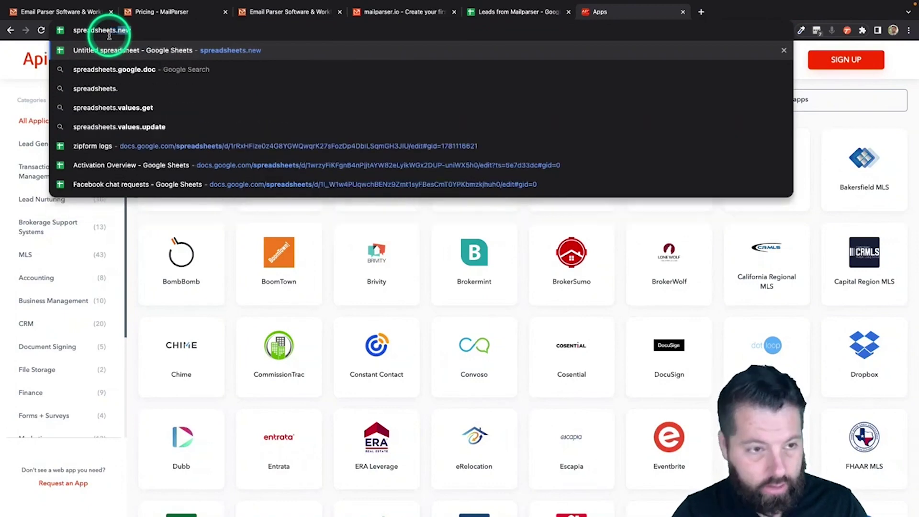
left_click(265, 51)
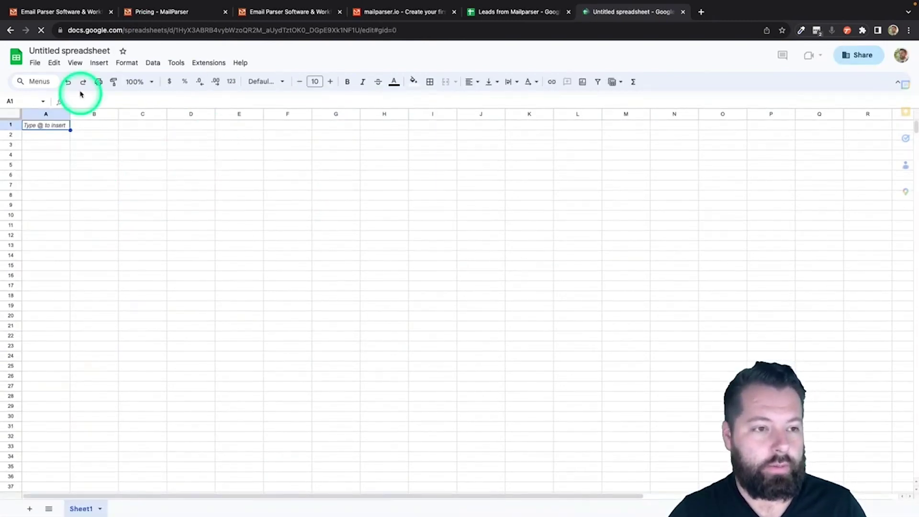
Step: Title the spreadsheet 'New Leads From Mailparser'
left_click(57, 51)
type("New")
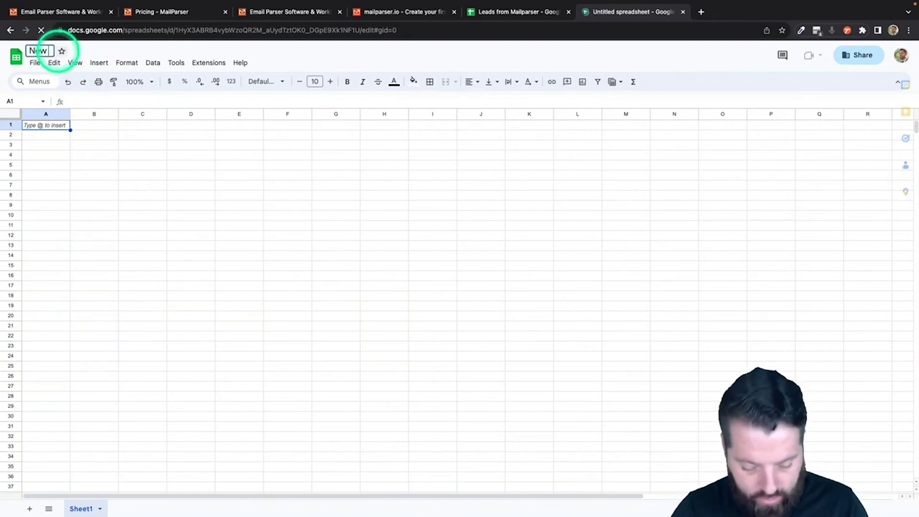
type(" Leads From")
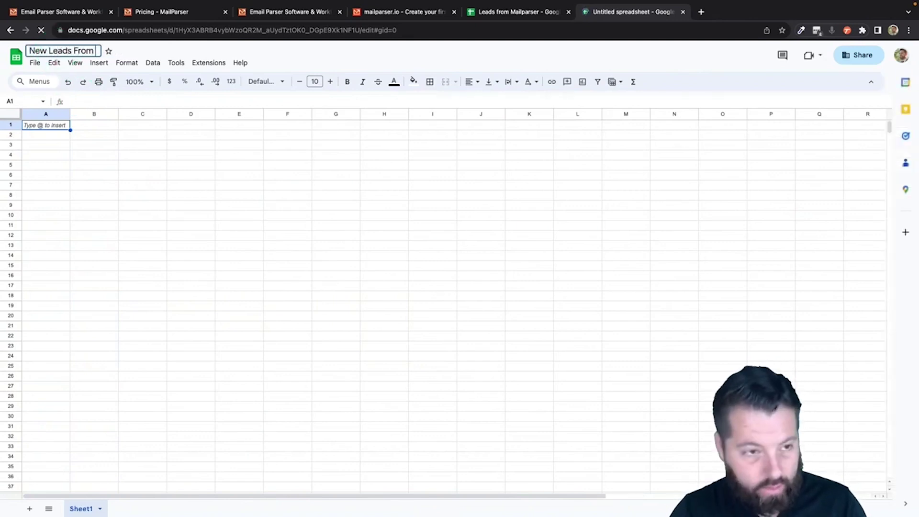
type(" Mailparser")
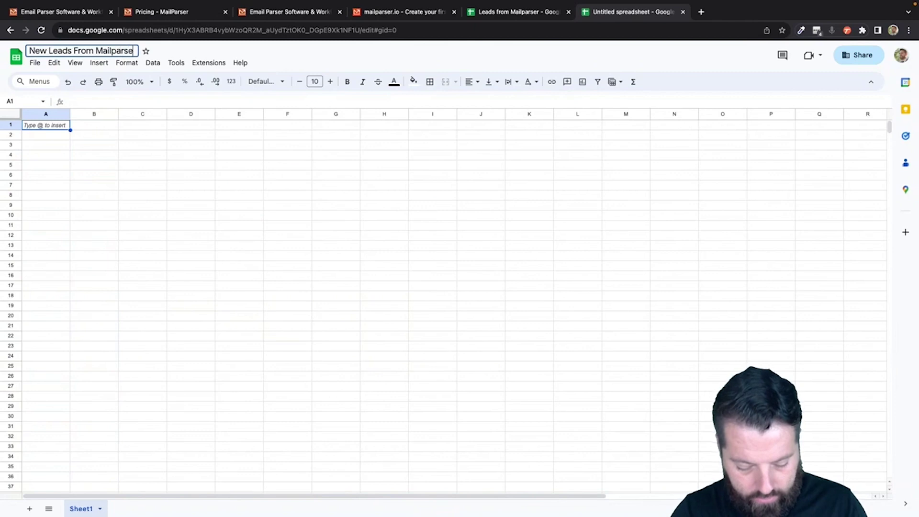
left_click(54, 145)
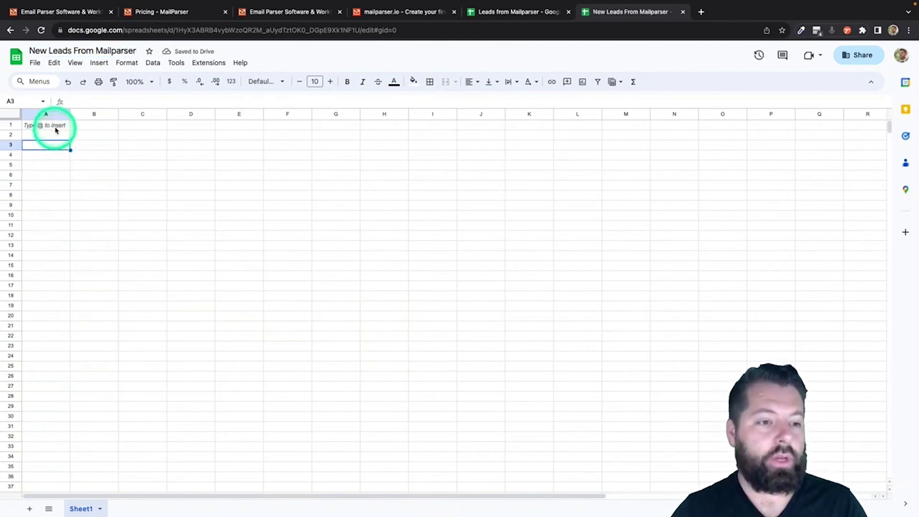
left_click(56, 126)
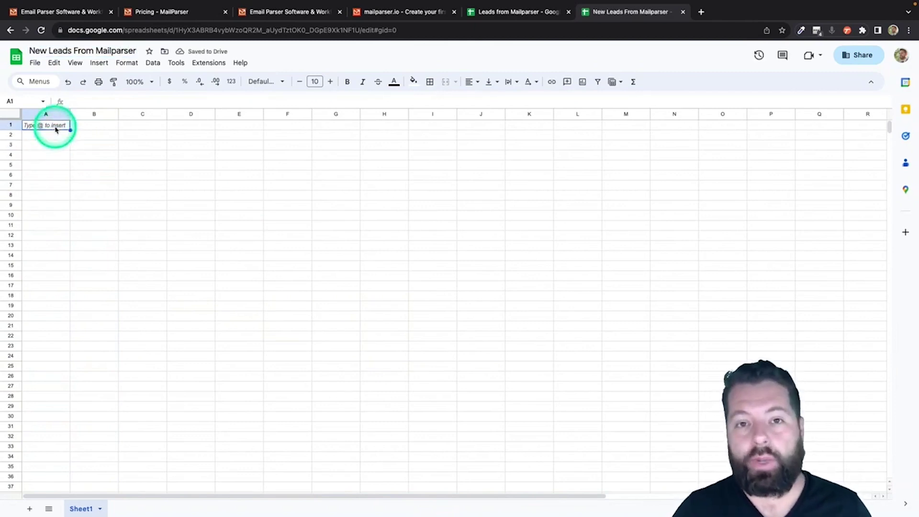
Step: Enter headers Fname, Lname, Email, Phone and Message in cells A1 through E1
type("Fname")
key("Tab")
type("L")
key("Tab")
type("E")
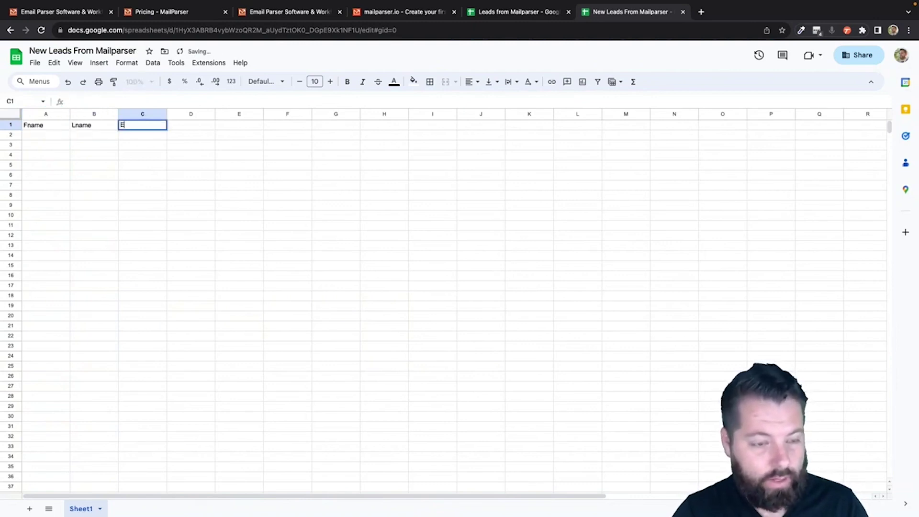
type("mail")
key("Tab")
type("Phone")
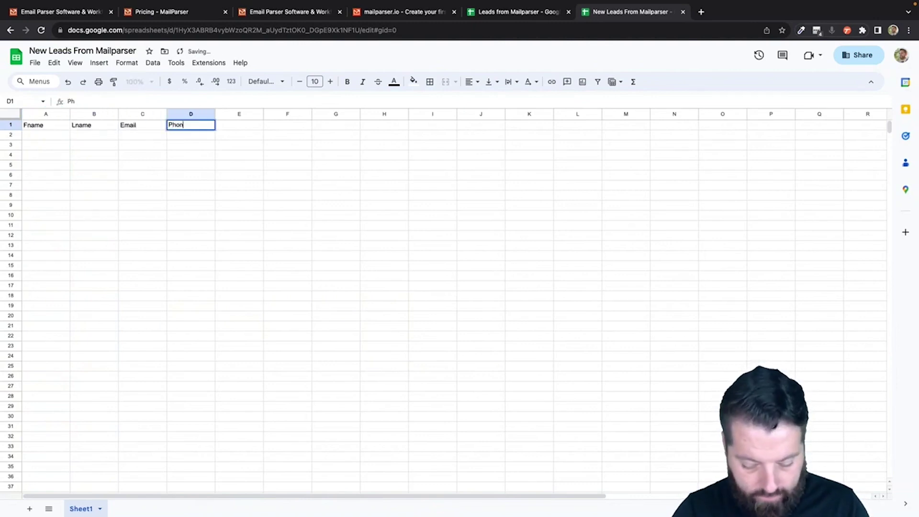
key("Tab")
type("Message")
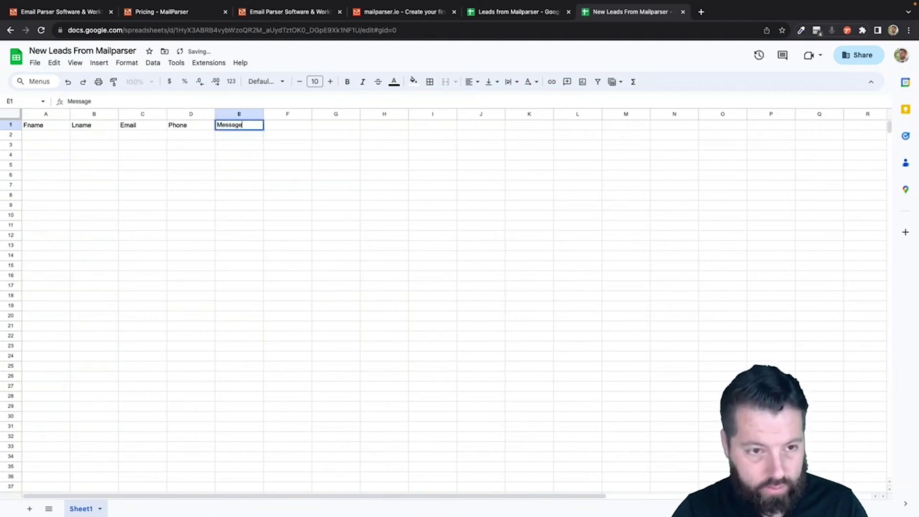
key("Tab")
Step: Add headers Address, City, State and Zip in columns F through I
type("S")
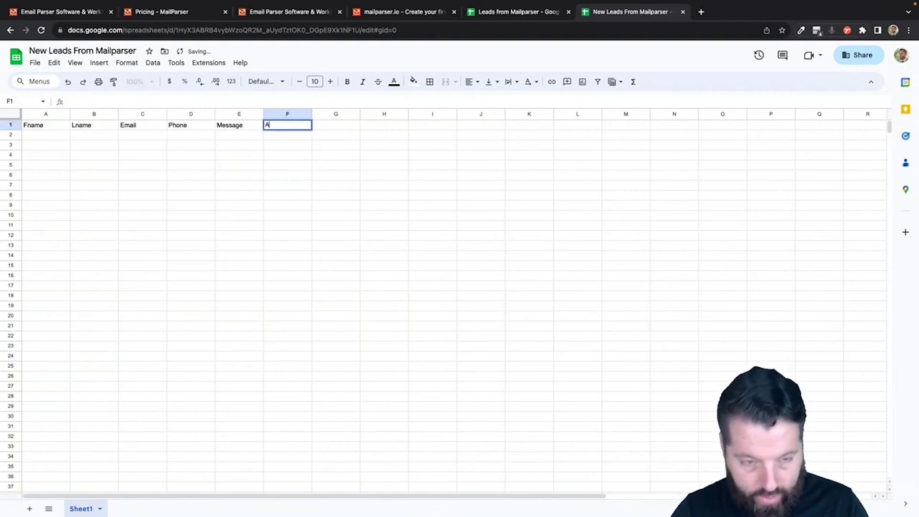
type("ddress")
key("Tab")
type("City")
key("Tab")
type("State Zip")
key("BackSpace")
key("BackSpace")
key("BackSpace")
key("BackSpace")
key("Tab")
type("Zip")
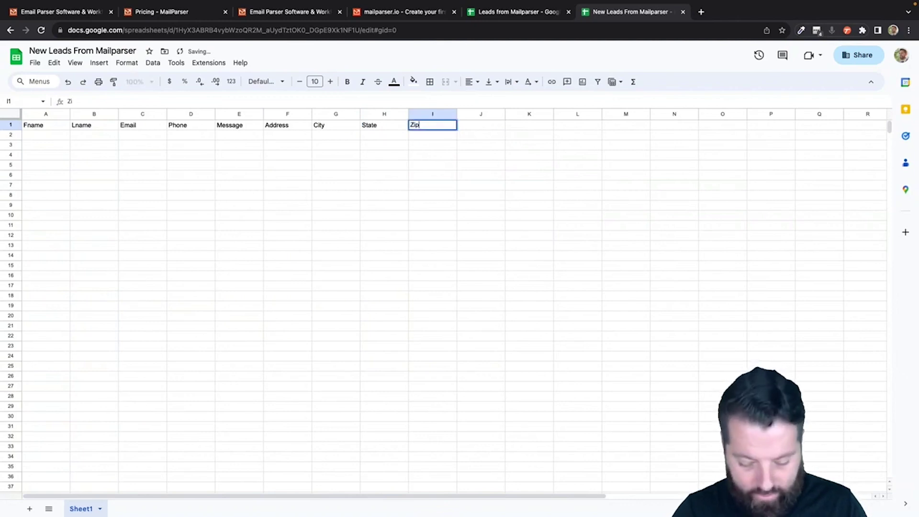
key("Return")
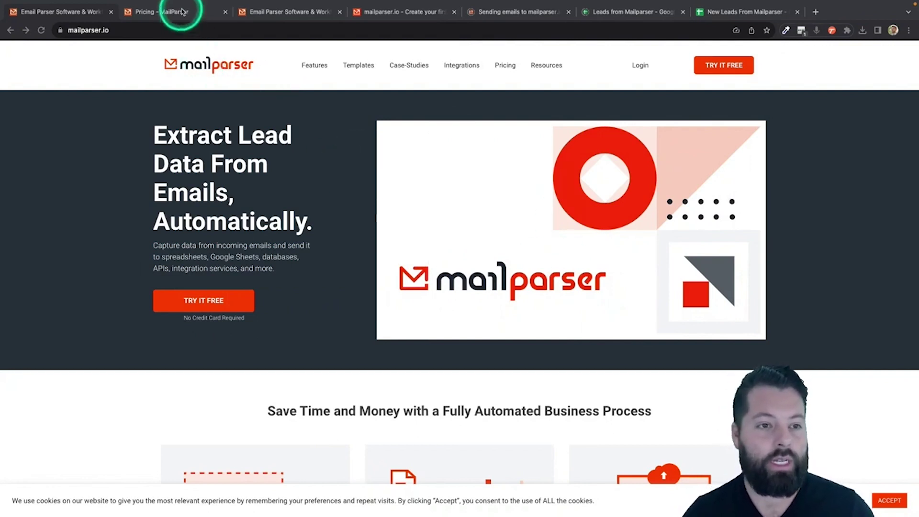
Step: Check the Free plan on Mailparser's pricing page, then return to the app.mailparser.io dashboard
left_click(182, 12)
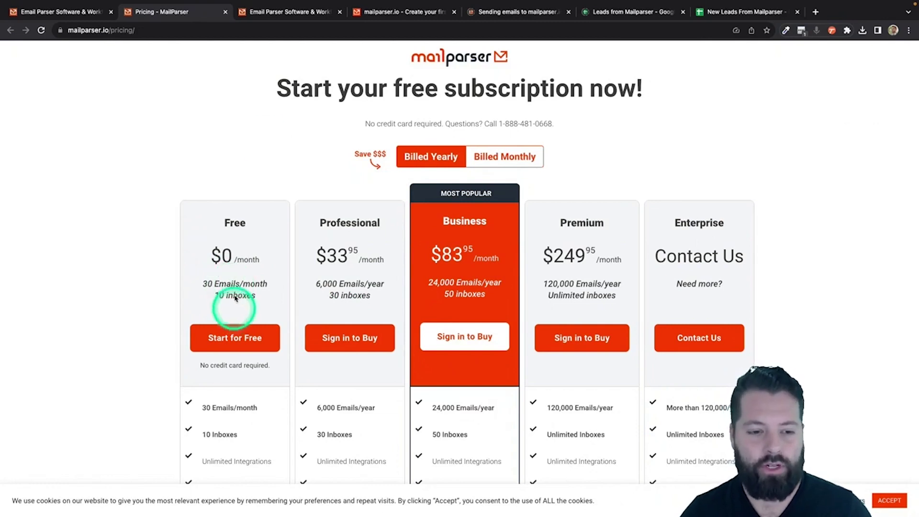
left_click(389, 10)
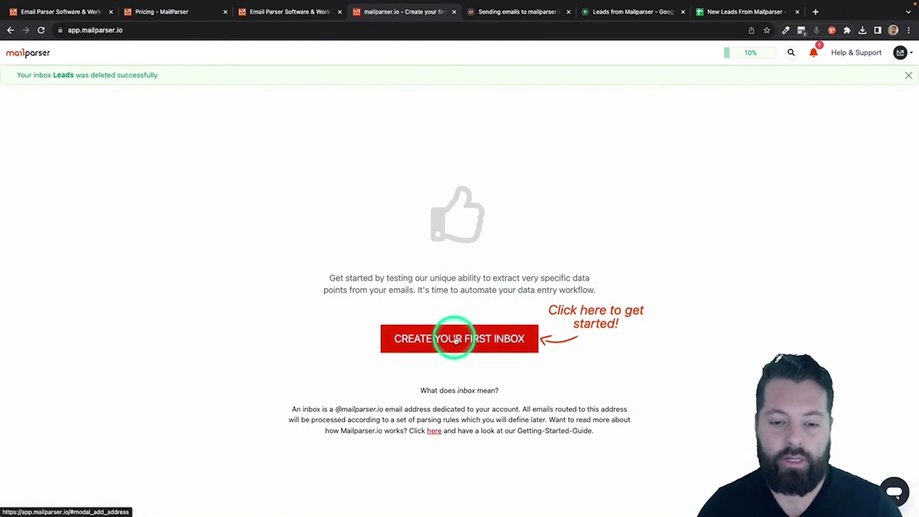
Step: Create a first Mailparser inbox named 'Leads' and save it
left_click(456, 339)
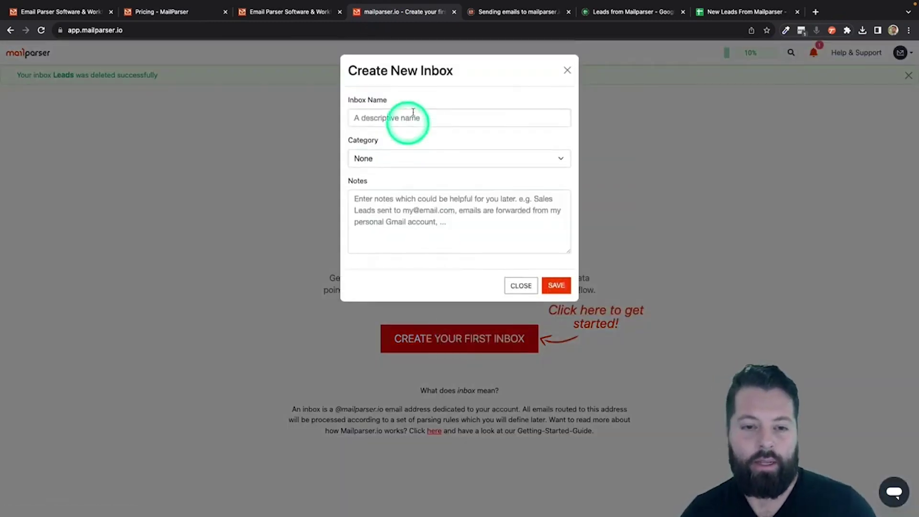
left_click(413, 117)
type("LEad")
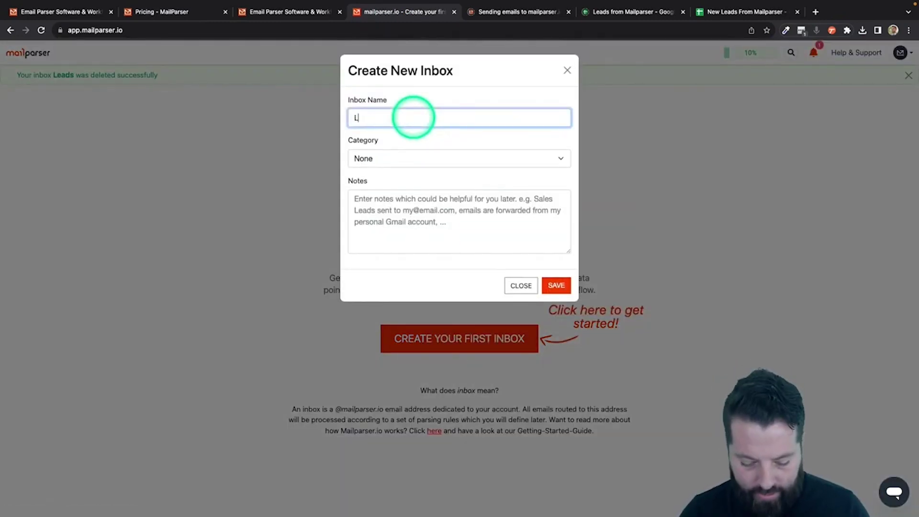
key("BackSpace")
type("eads")
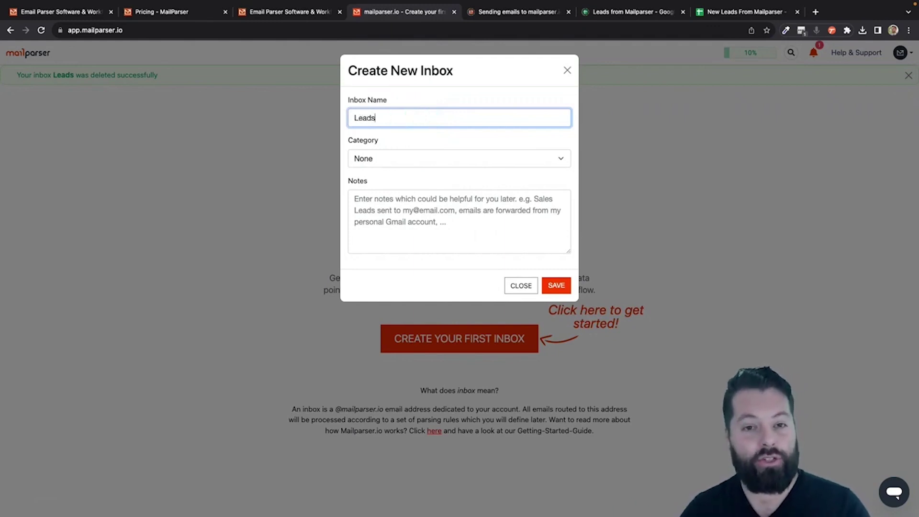
left_click(556, 286)
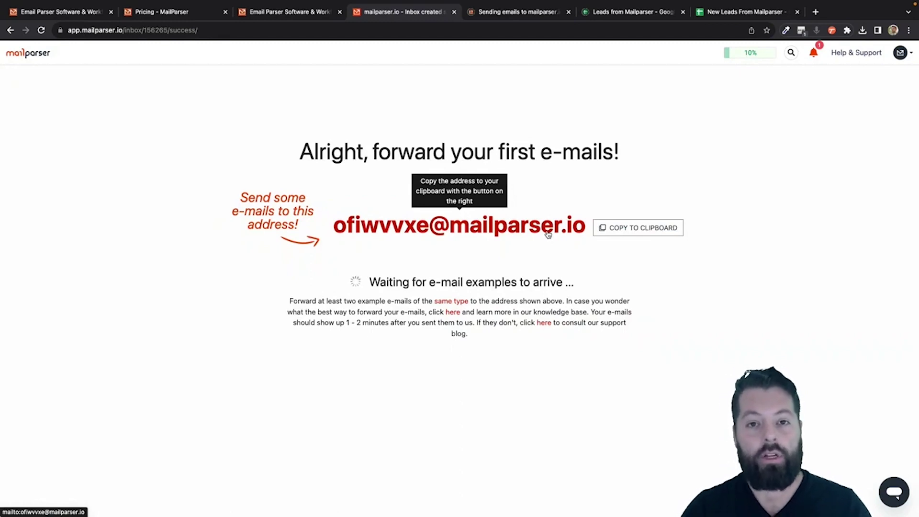
Step: Copy the Leads inbox forwarding address and choose to extract data from the email body
left_click(477, 236)
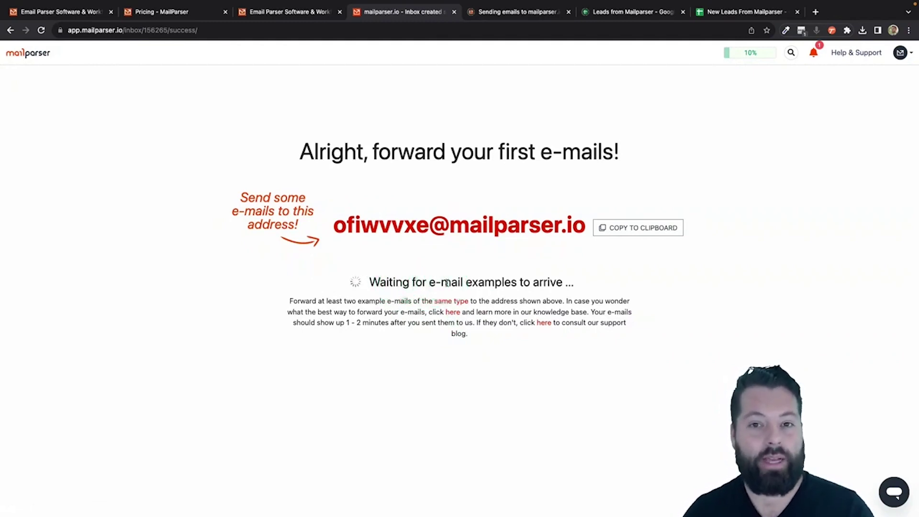
left_click(639, 232)
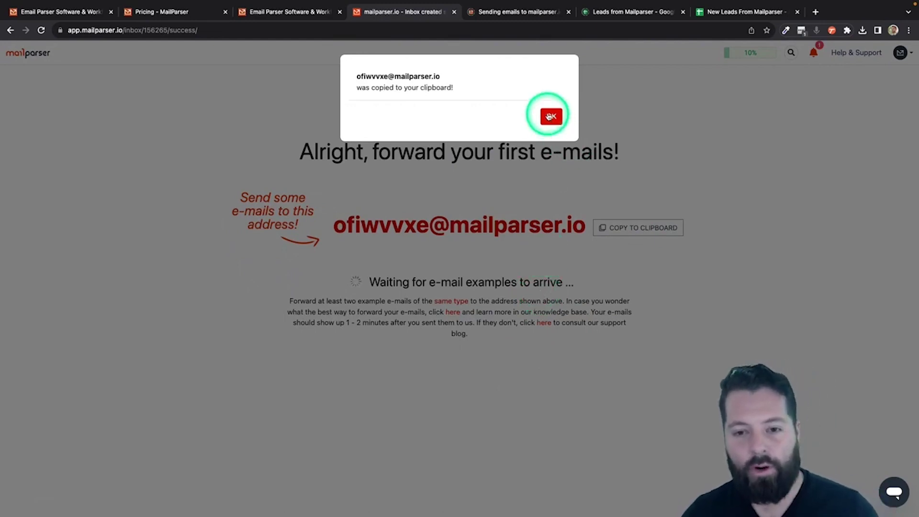
left_click(551, 116)
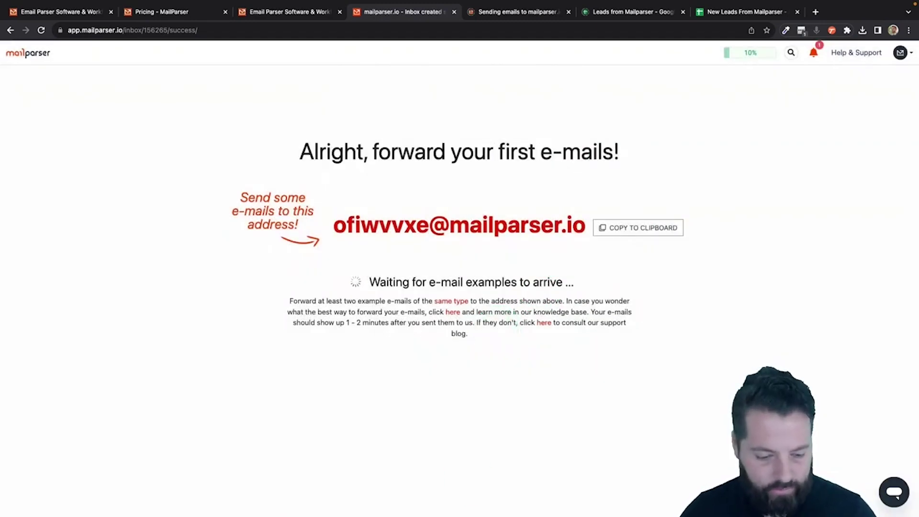
left_click(491, 281)
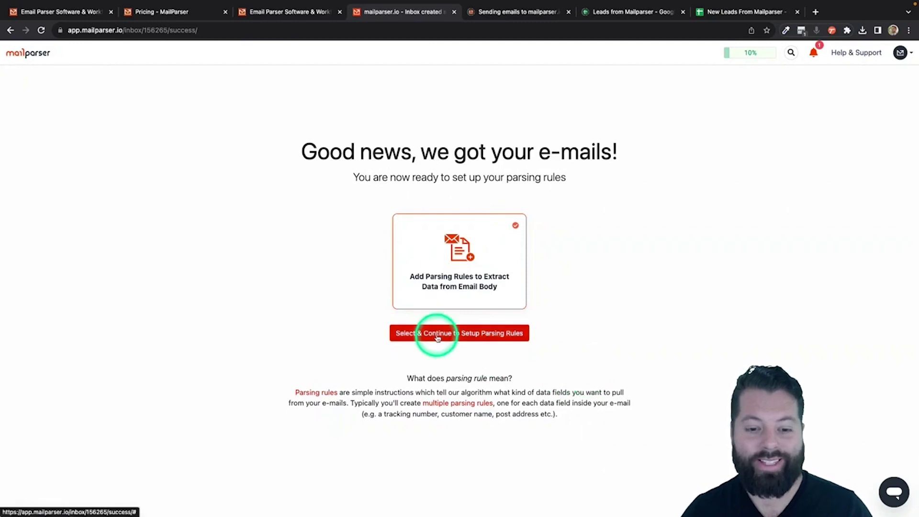
left_click(479, 334)
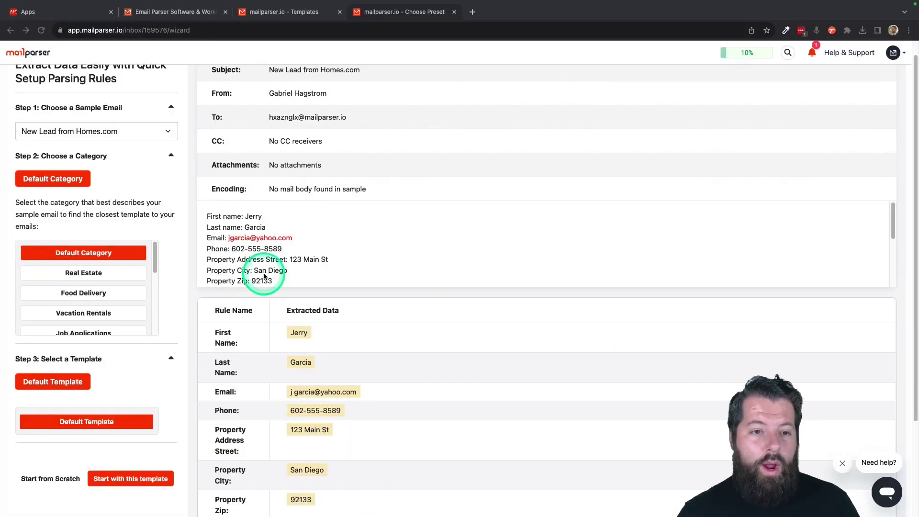
scroll(265, 276, "up", 1)
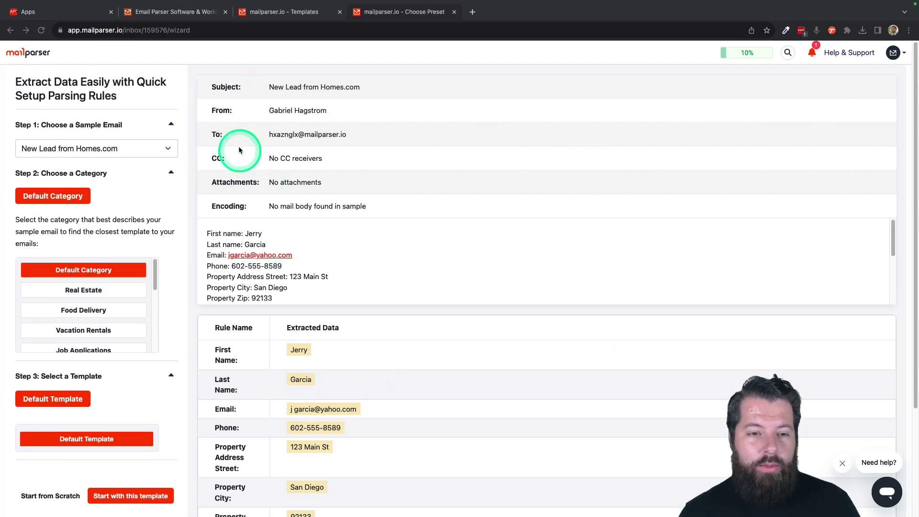
scroll(200, 235, "down", 1)
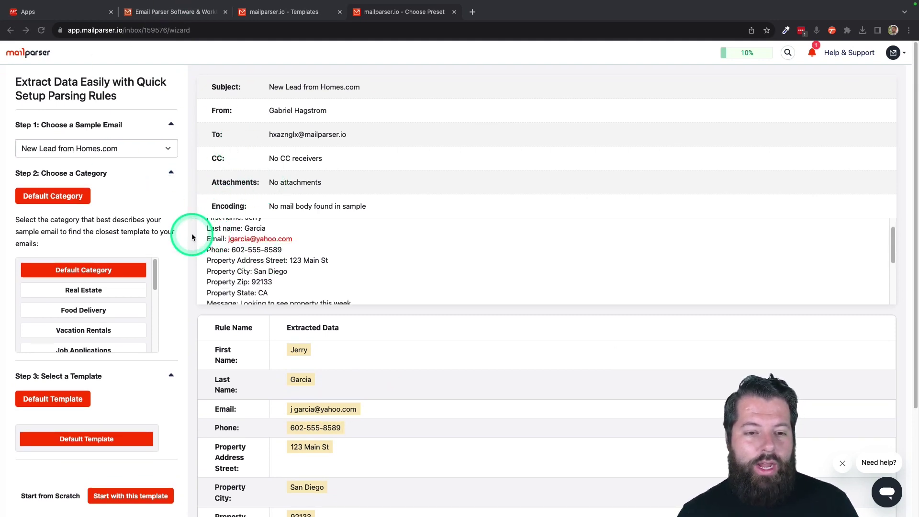
scroll(192, 237, "down", 3)
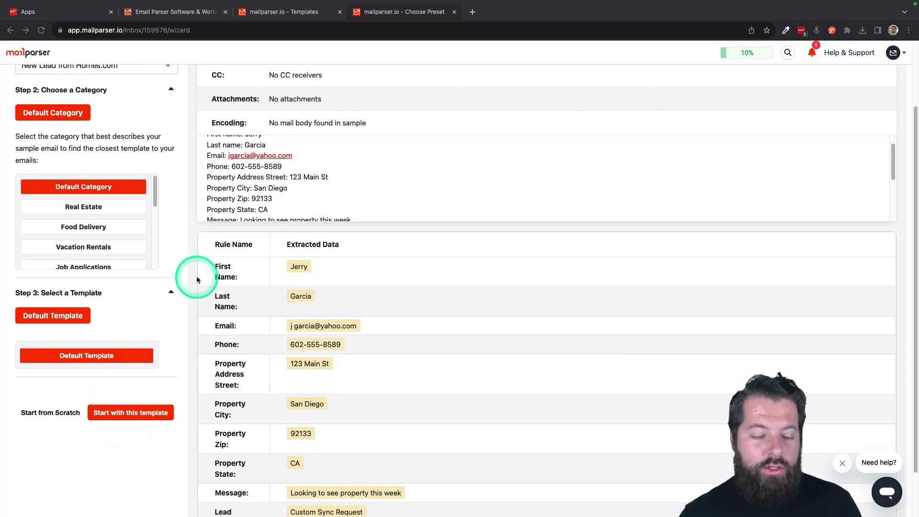
scroll(196, 276, "down", 1)
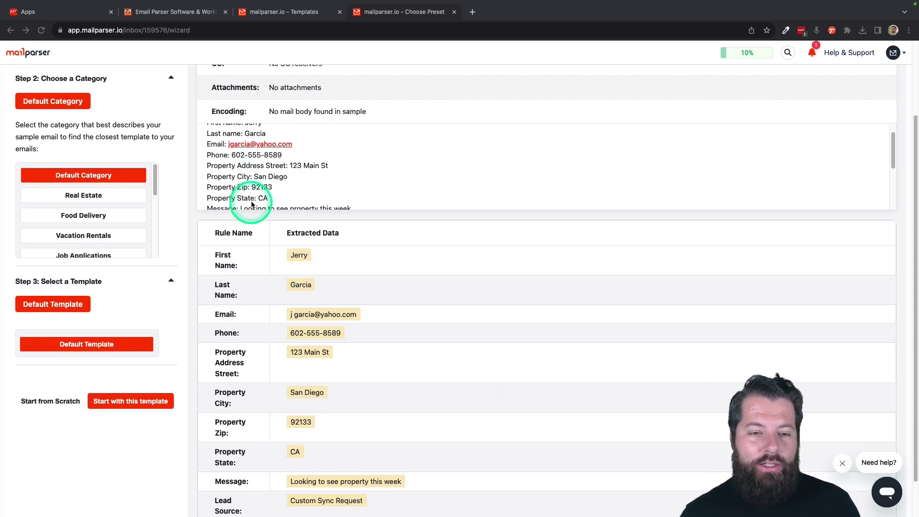
scroll(242, 240, "up", 2)
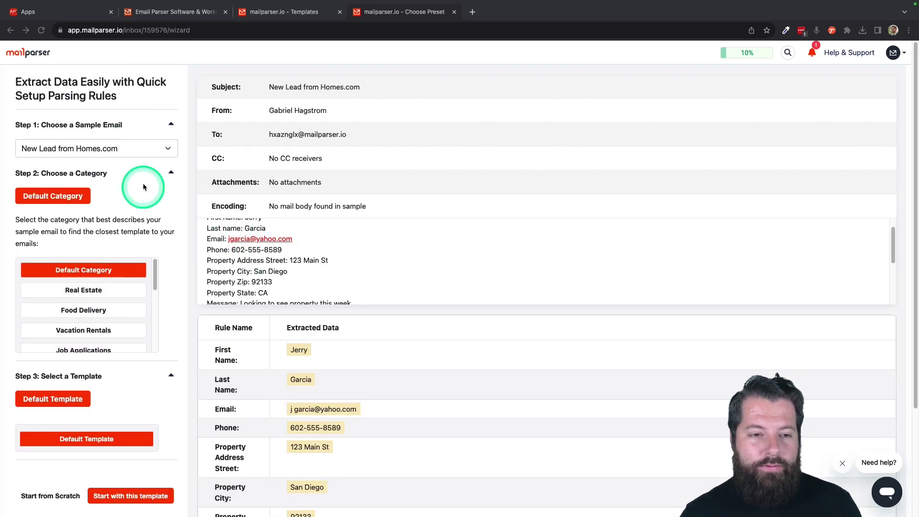
scroll(215, 350, "down", 2)
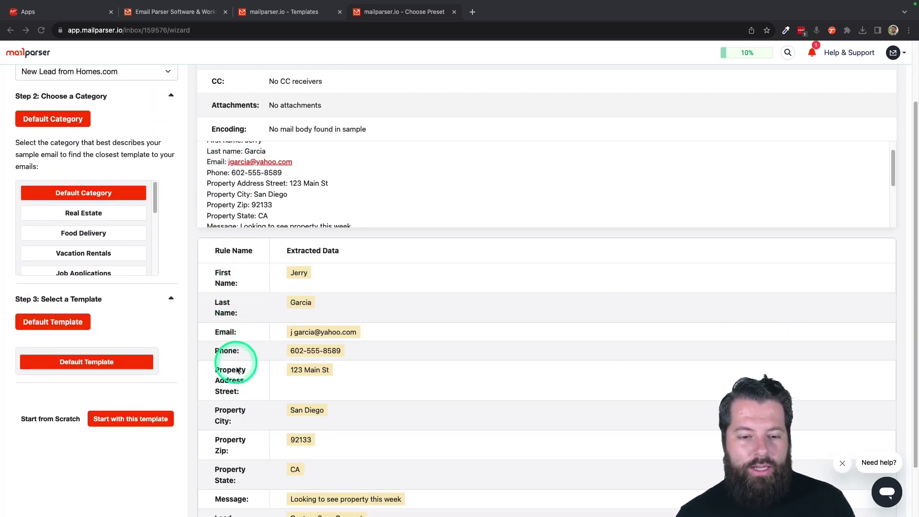
scroll(242, 382, "down", 1)
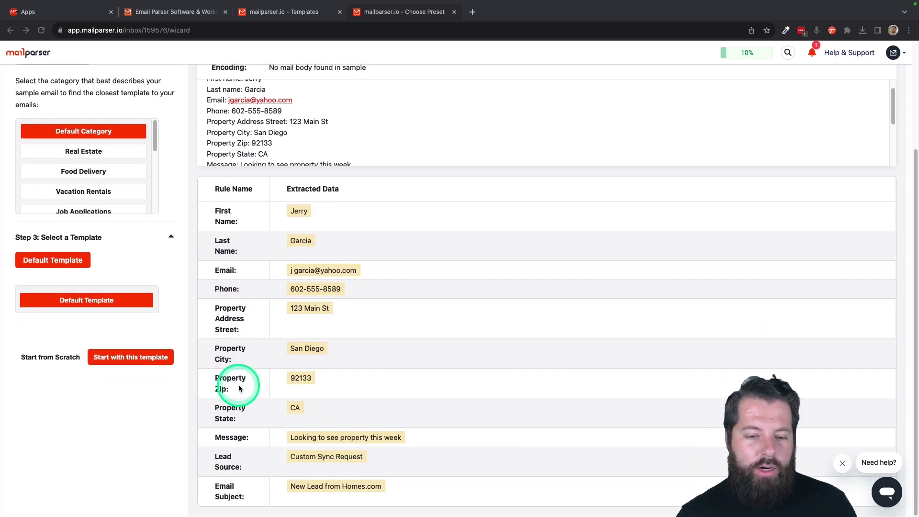
scroll(240, 388, "up", 2)
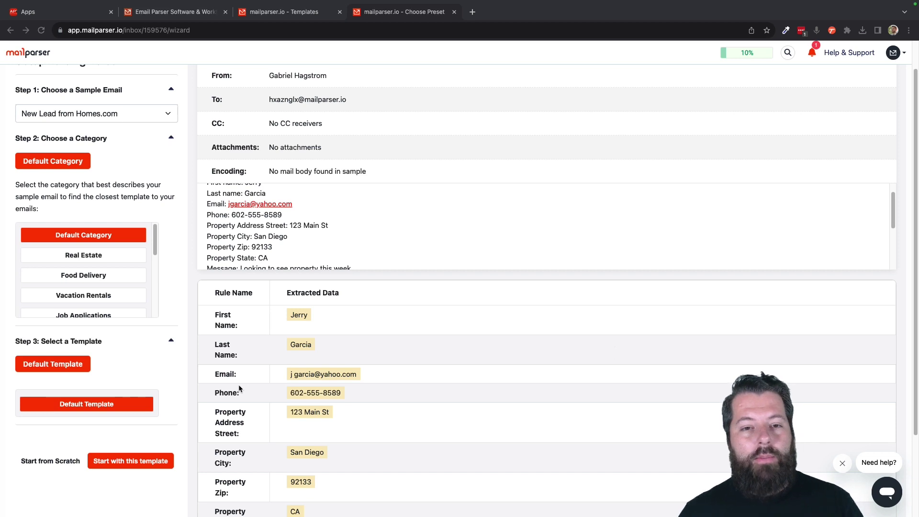
scroll(310, 406, "down", 2)
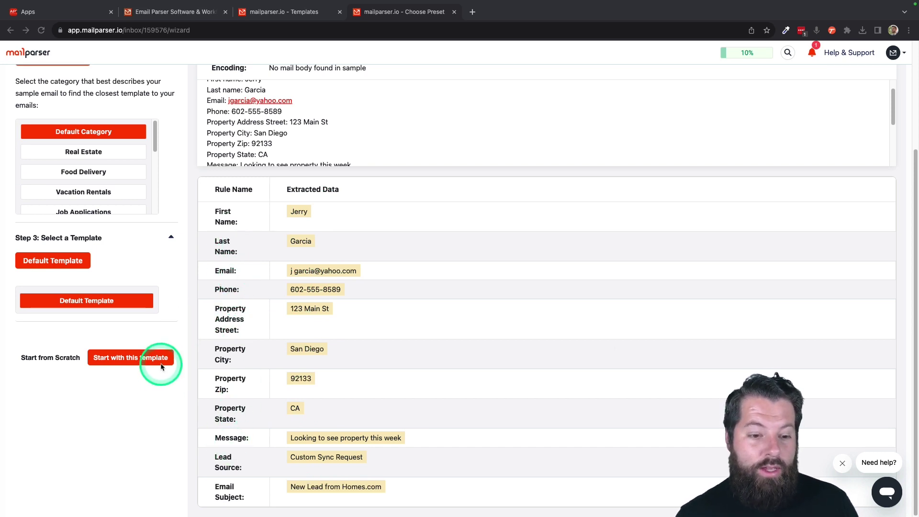
Step: Build the parsing rules from the default template, continuing with the default category
left_click(136, 359)
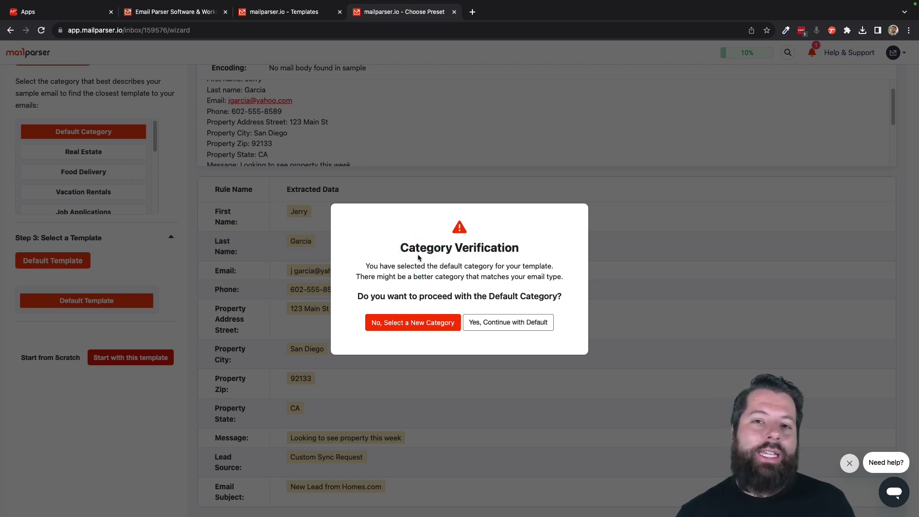
left_click(506, 324)
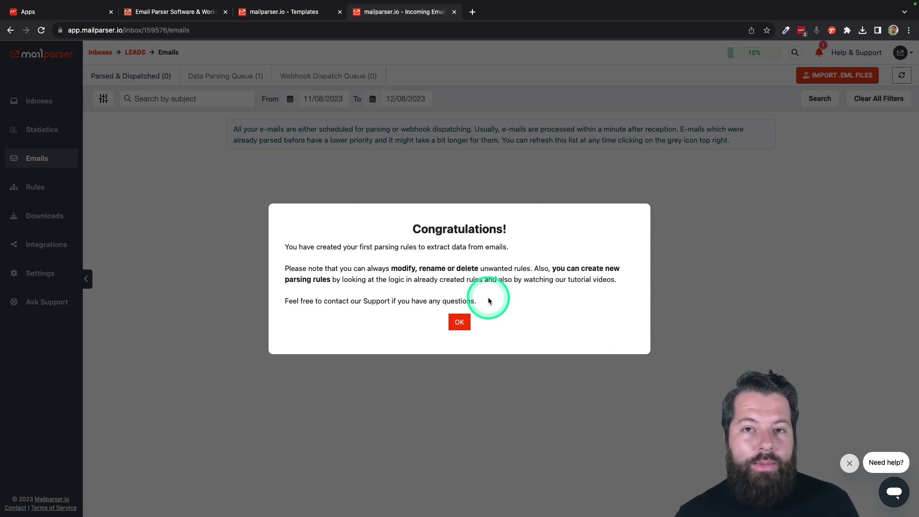
left_click(461, 323)
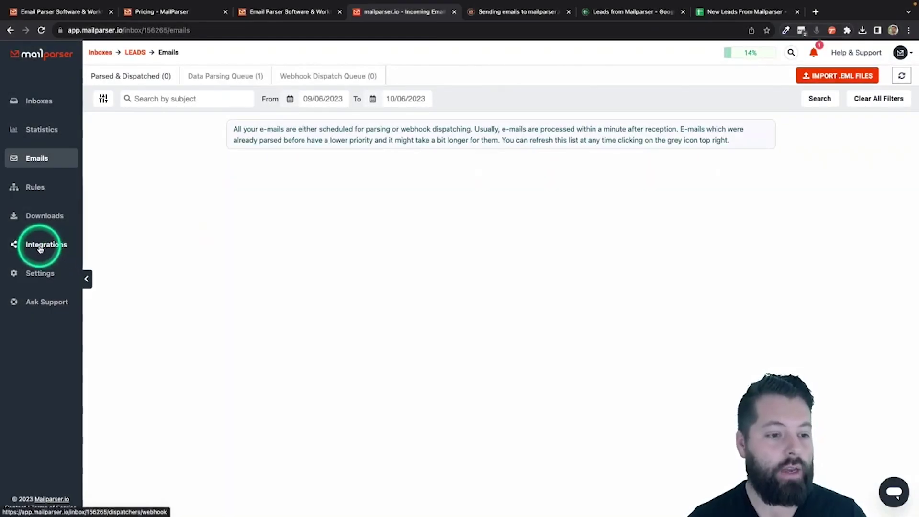
Step: From the Leads inbox Integrations page, start a new Google Sheets integration
left_click(41, 246)
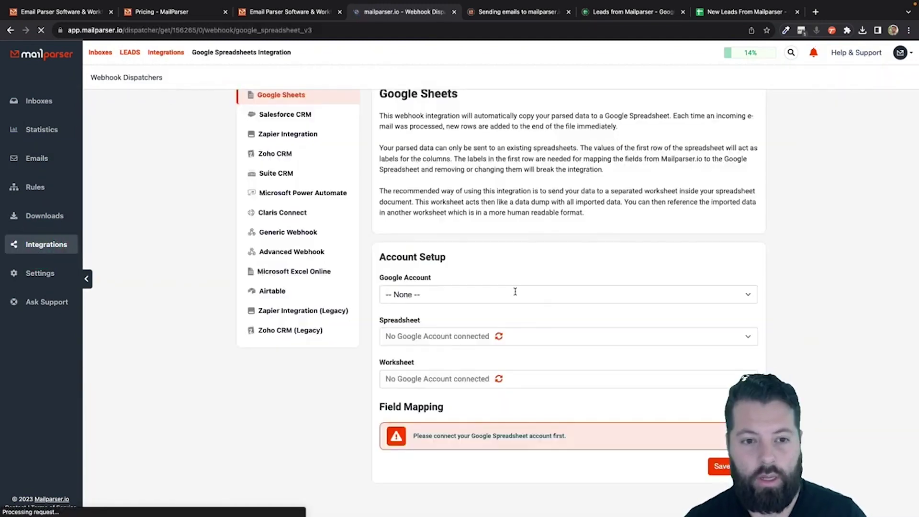
left_click(396, 263)
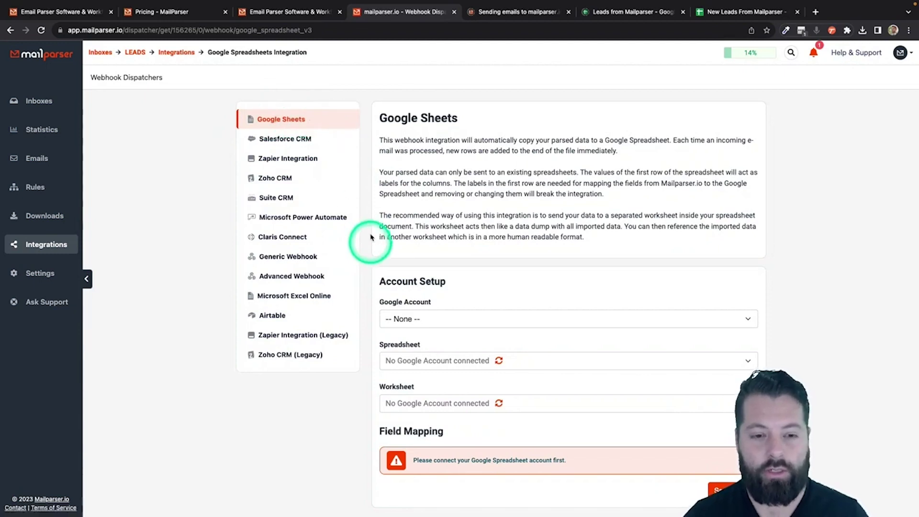
Step: Connect the Google Sheets integration to the Google account
scroll(421, 195, "down", 1)
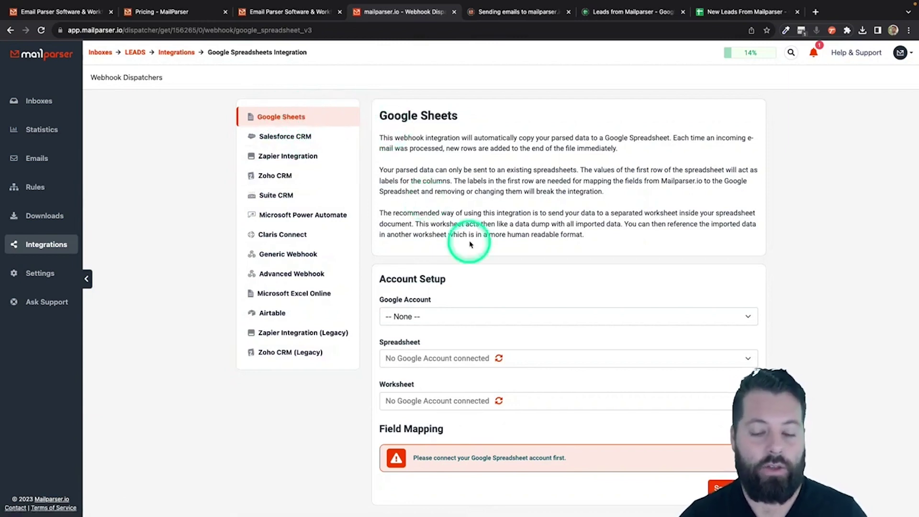
left_click(463, 321)
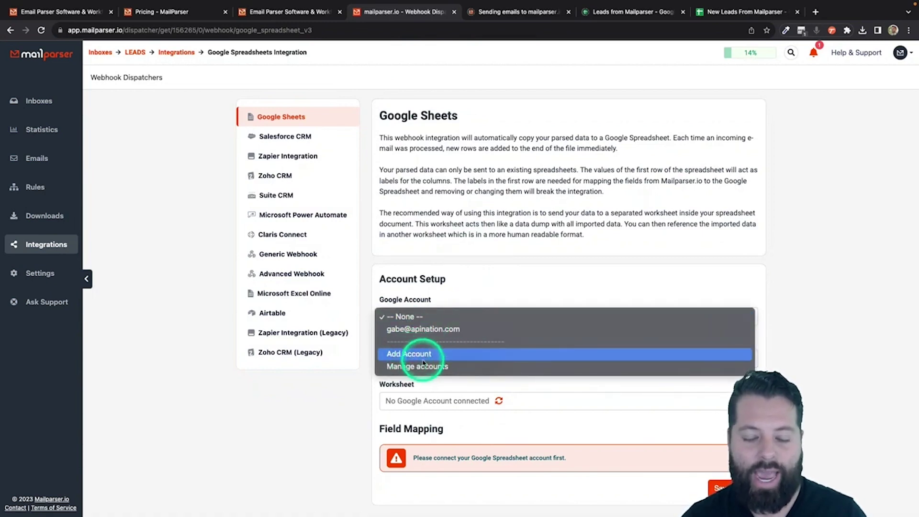
left_click(406, 330)
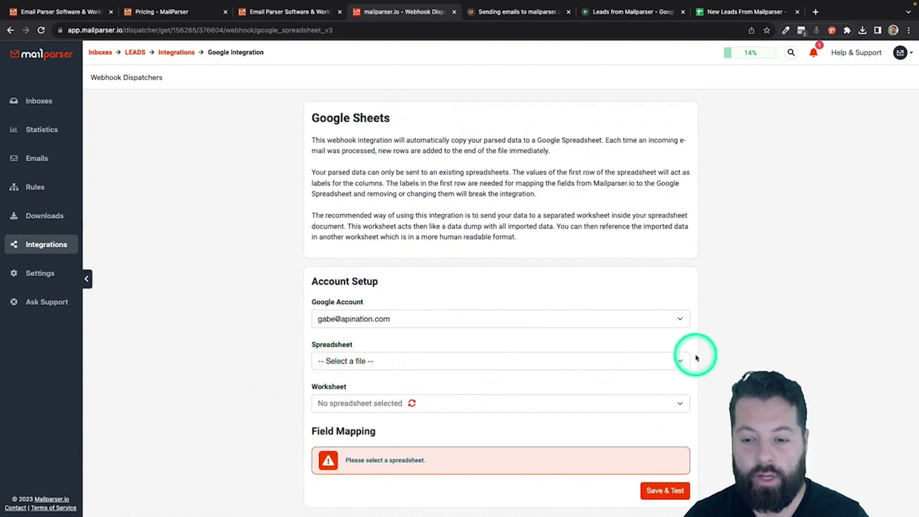
Step: Select the New Leads From Mailparser spreadsheet, worksheet Sheet1, as the target
mouse_move(718, 3)
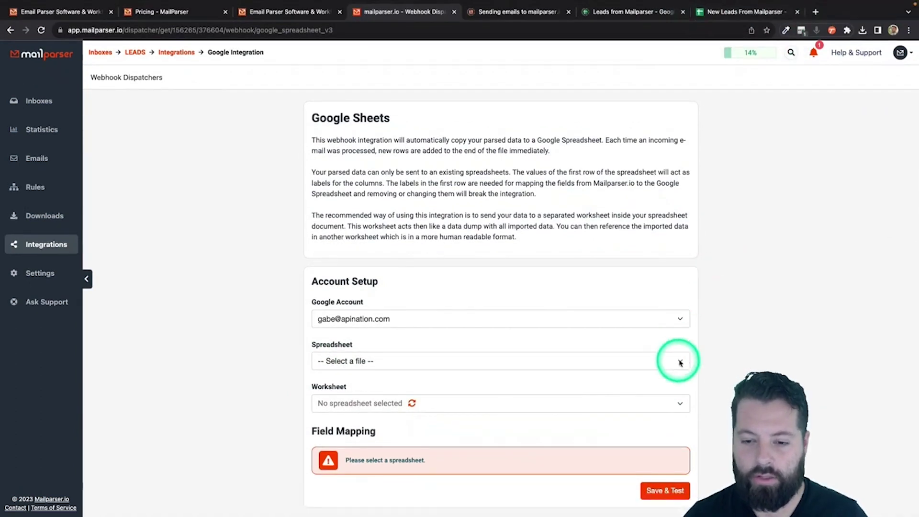
left_click(681, 362)
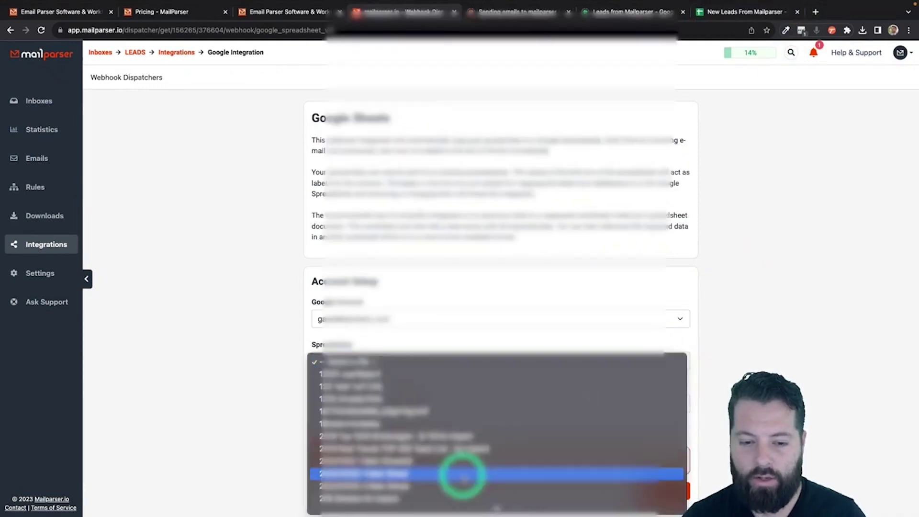
scroll(462, 475, "down", 5)
scroll(462, 476, "down", 20)
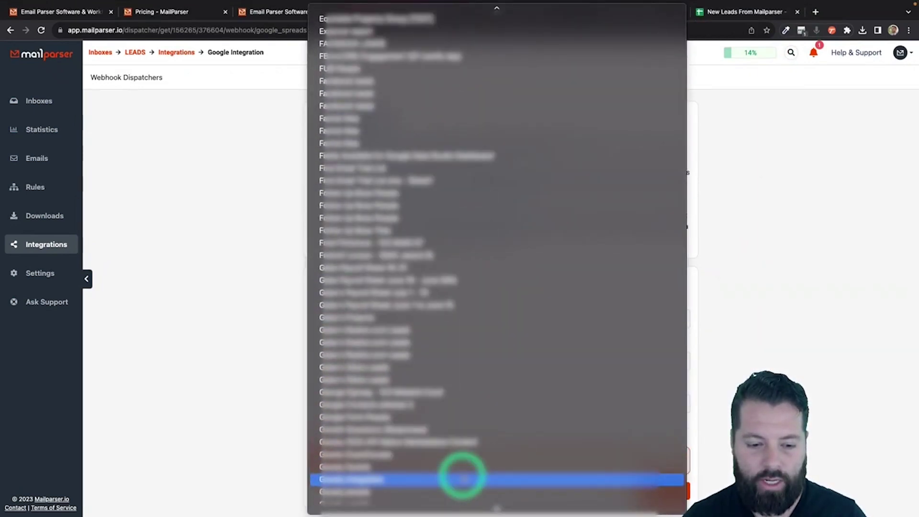
scroll(464, 478, "down", 20)
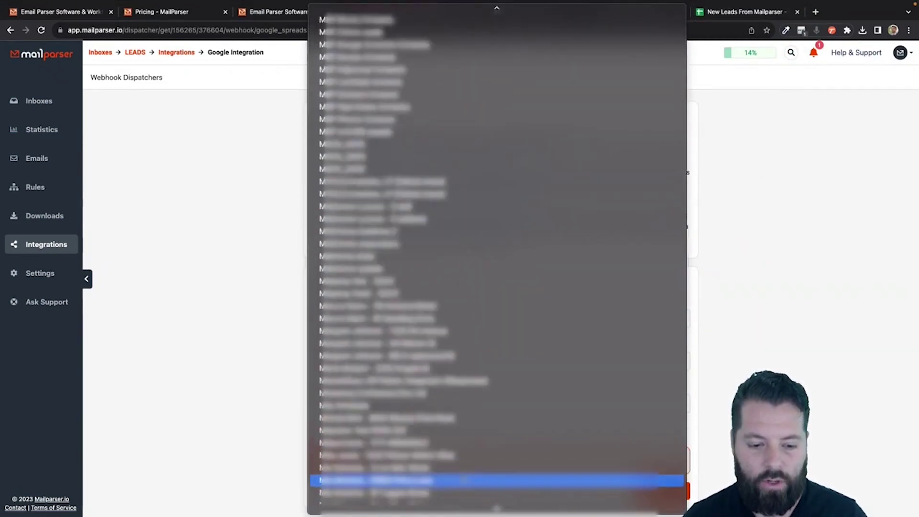
scroll(462, 479, "down", 10)
left_click(404, 227)
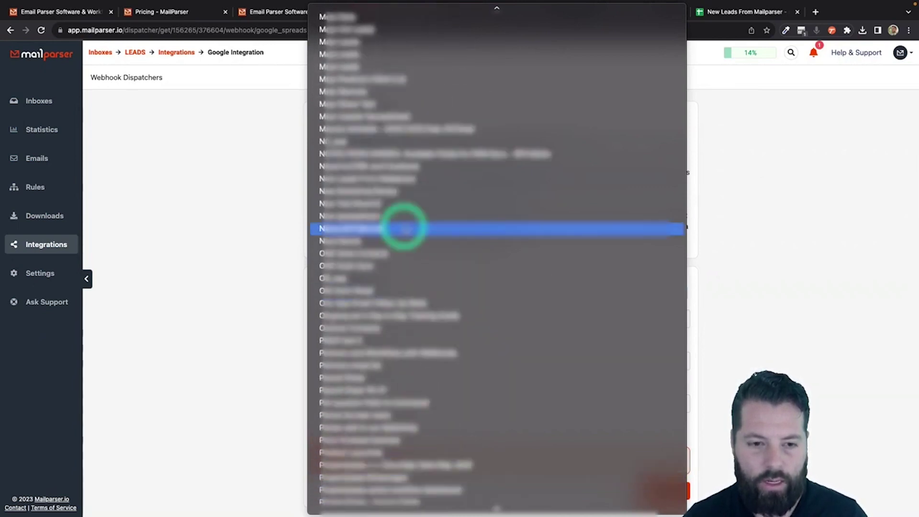
left_click(359, 181)
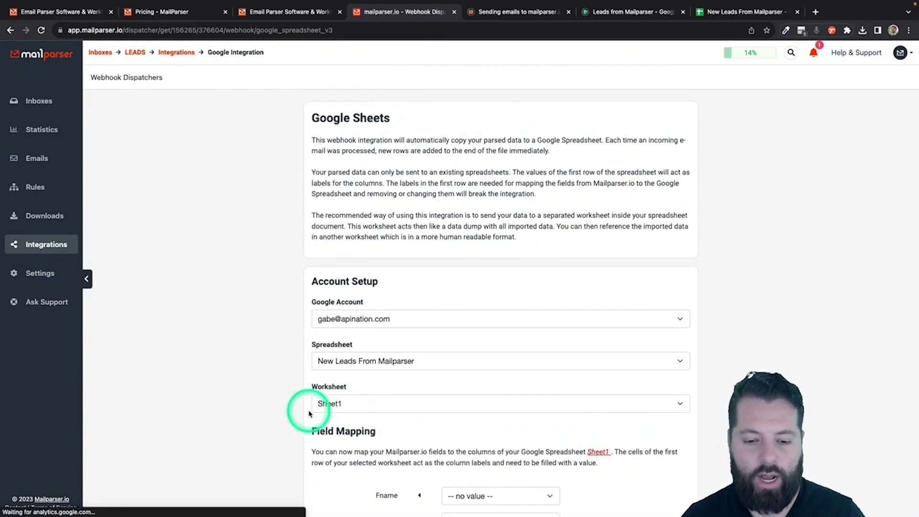
scroll(311, 412, "down", 5)
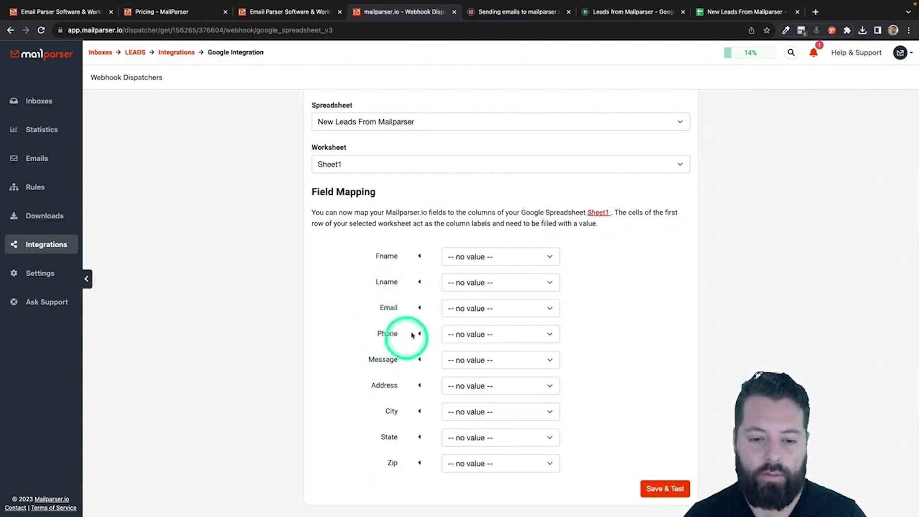
Step: Map Fname to fname, Email to email, Phone to cell_phone, Message to message; leave Lname unmapped
left_click(472, 257)
left_click(464, 281)
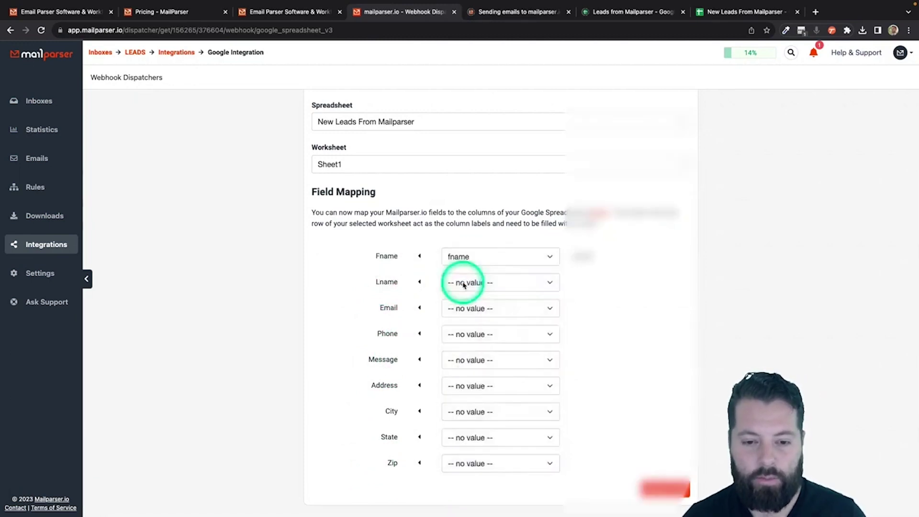
left_click(464, 283)
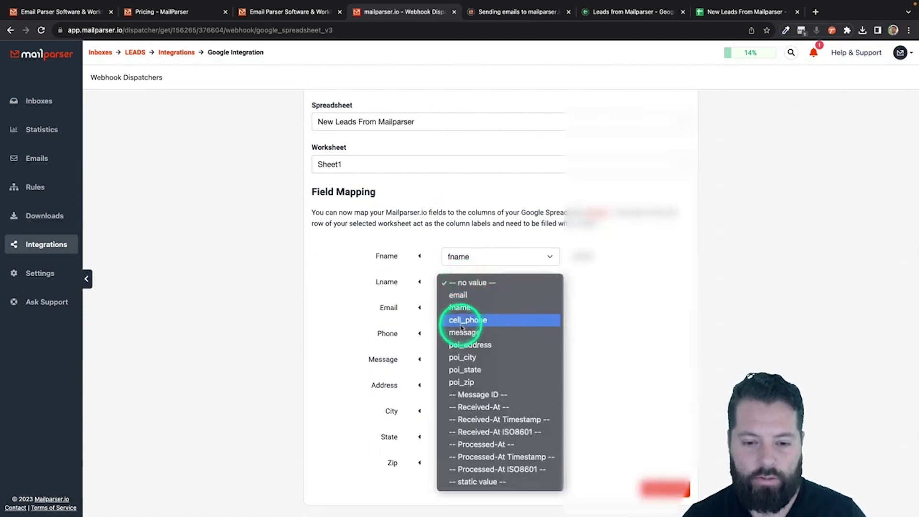
left_click(598, 307)
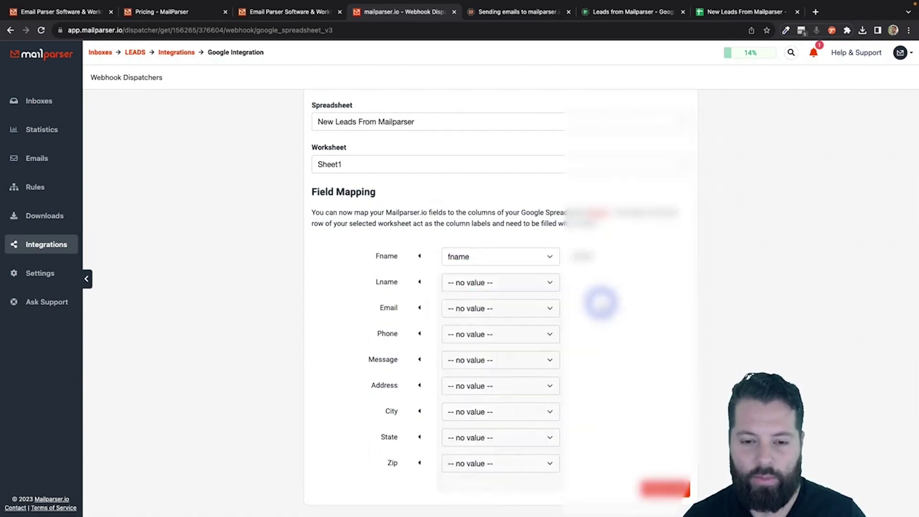
left_click(530, 283)
left_click(625, 285)
left_click(523, 309)
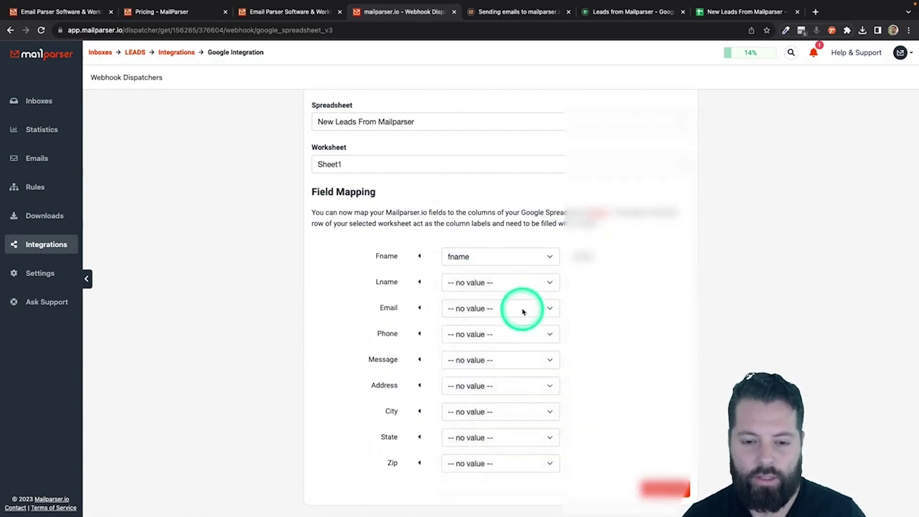
left_click(499, 321)
left_click(499, 334)
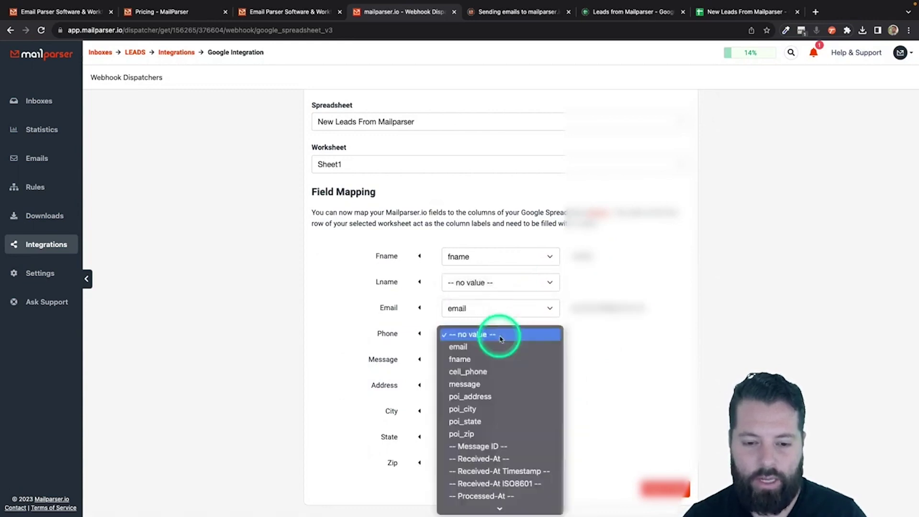
left_click(484, 372)
left_click(486, 360)
left_click(480, 412)
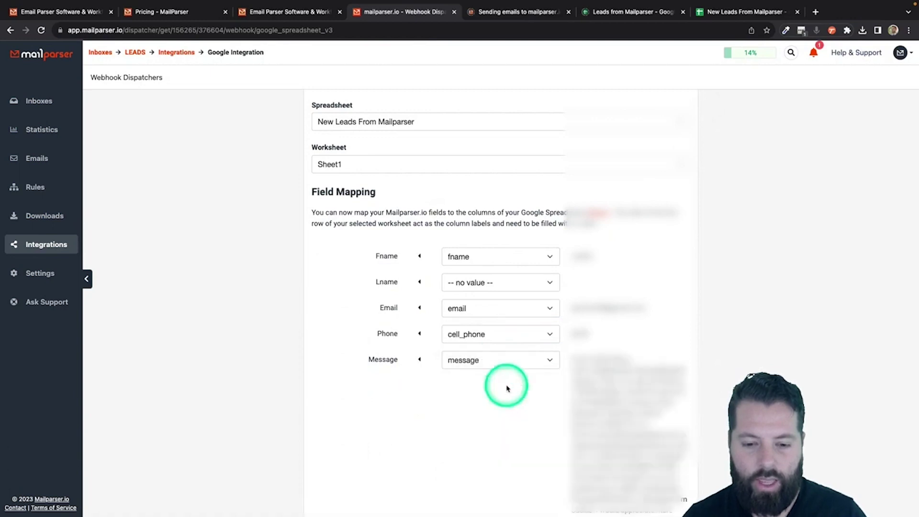
Step: Map Address, City, State and Zip to poi_address, poi_city, poi_state and poi_zip
scroll(522, 462, "down", 4)
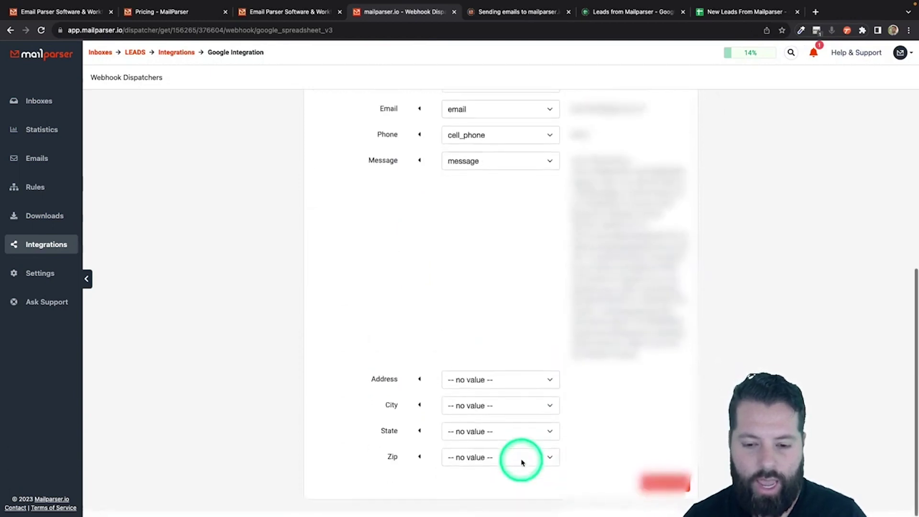
left_click(540, 385)
left_click(481, 448)
left_click(497, 413)
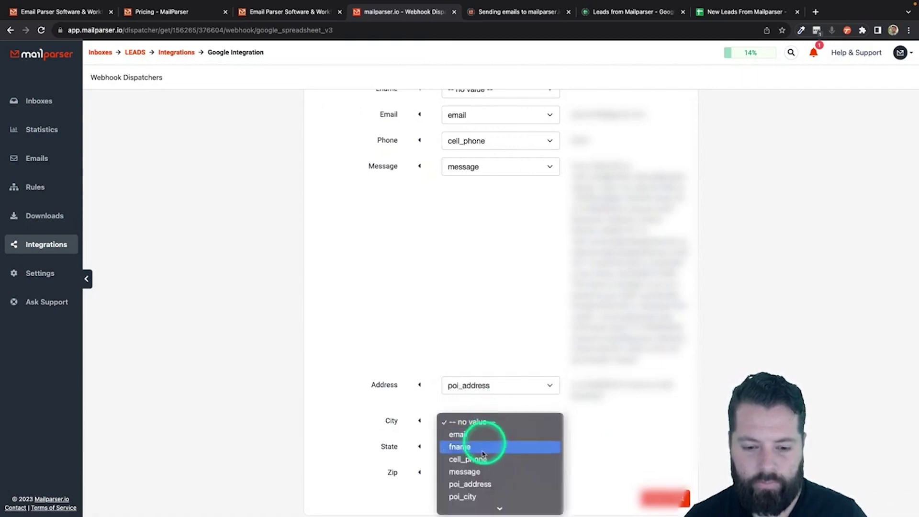
left_click(468, 496)
left_click(487, 446)
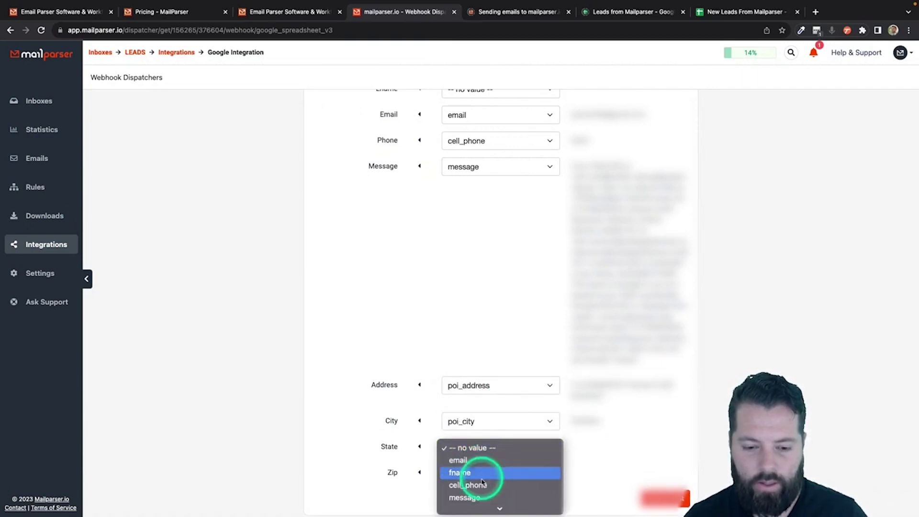
left_click(481, 426)
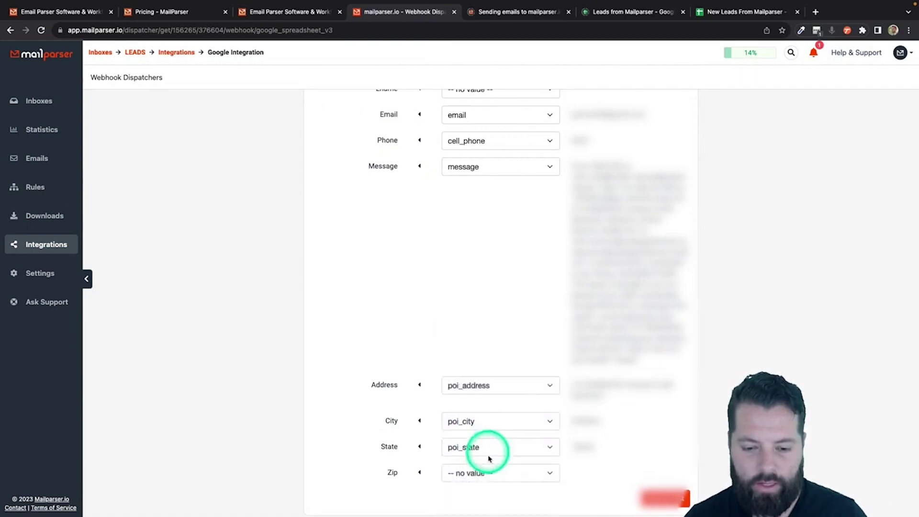
left_click(484, 472)
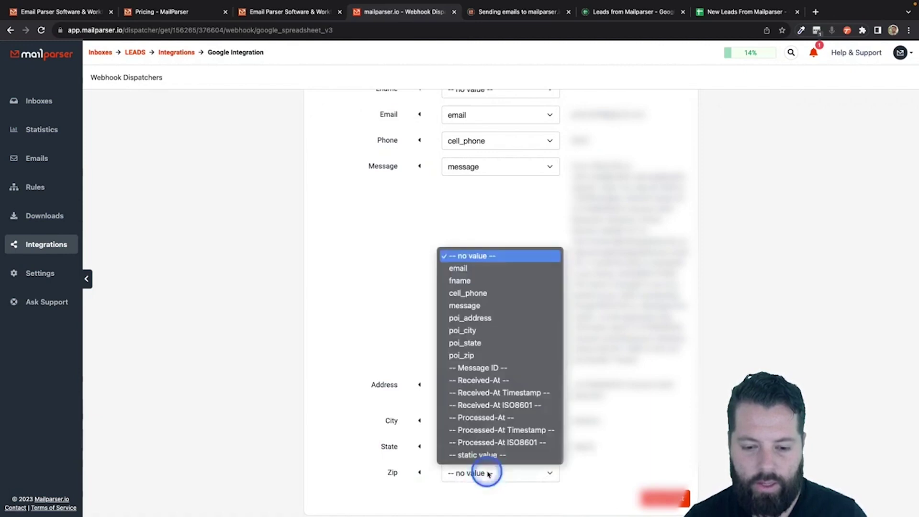
left_click(489, 360)
scroll(489, 274, "up", 1)
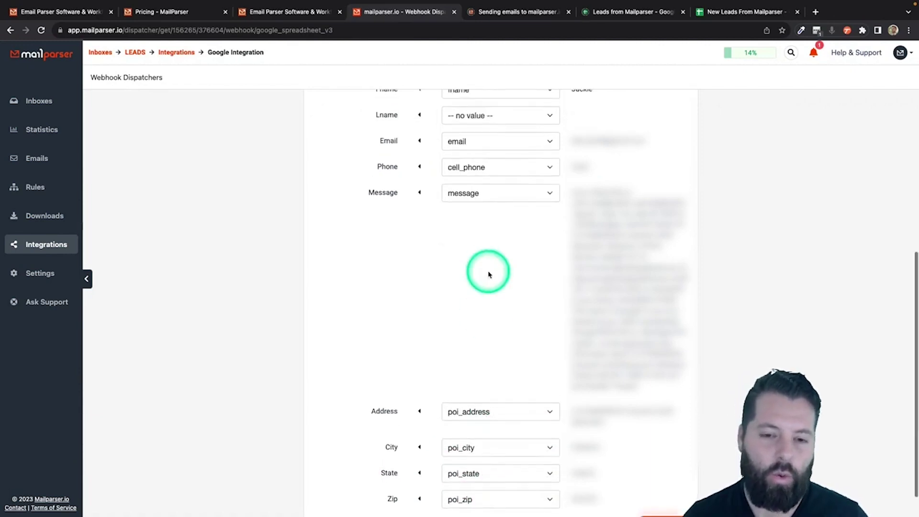
scroll(488, 270, "up", 2)
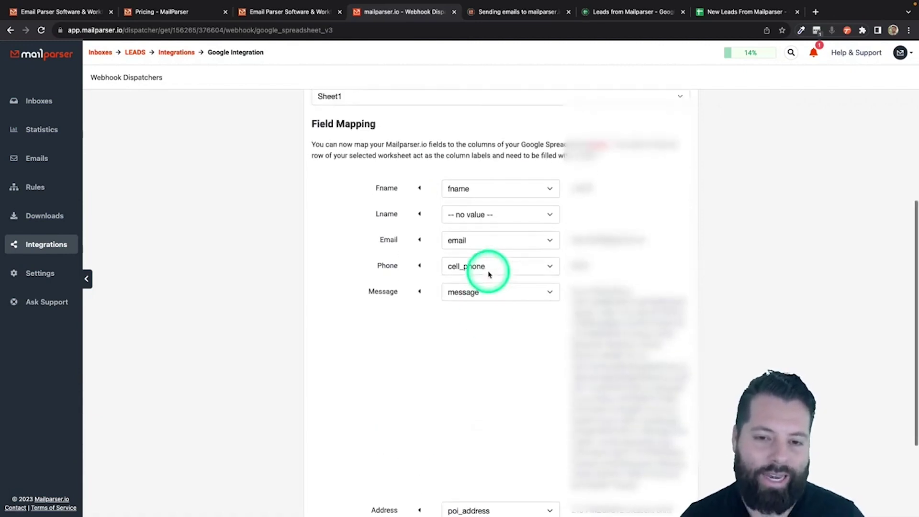
Step: Check the spreadsheet's headers, then Save & Test the Google Sheets field mapping
left_click(732, 12)
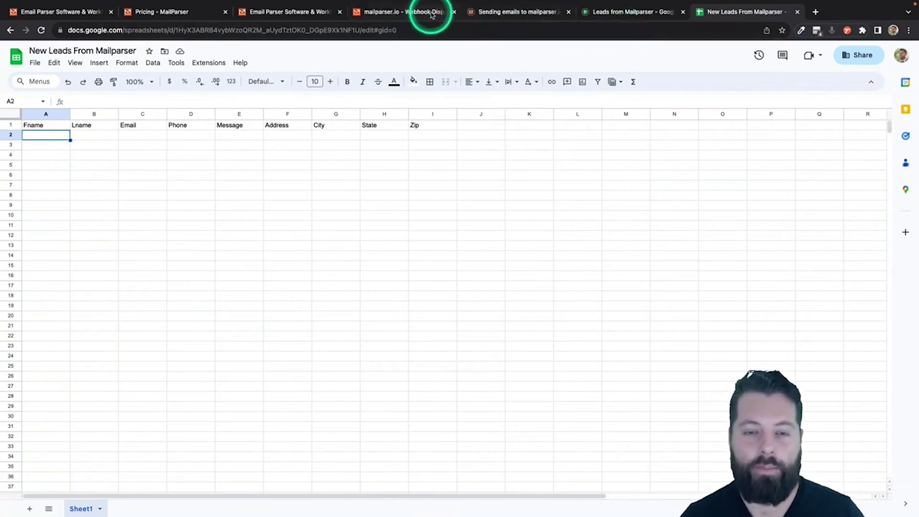
left_click(402, 12)
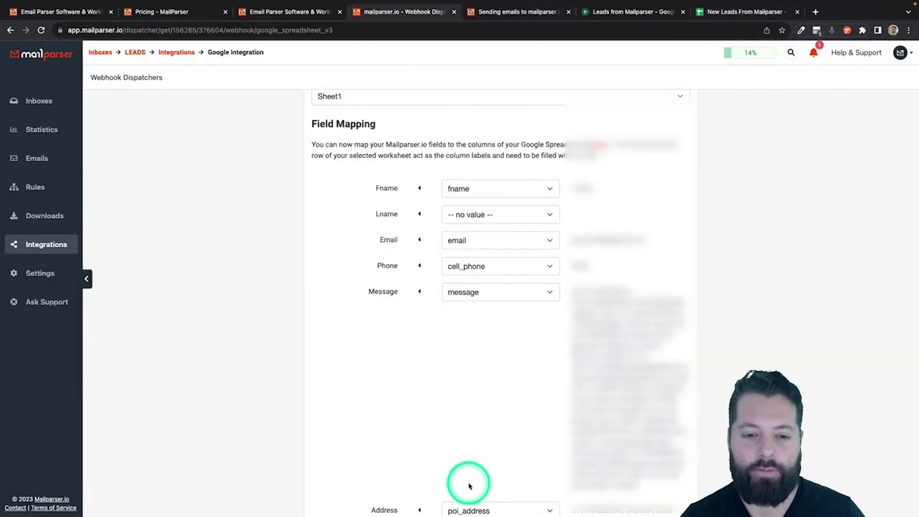
scroll(468, 484, "down", 4)
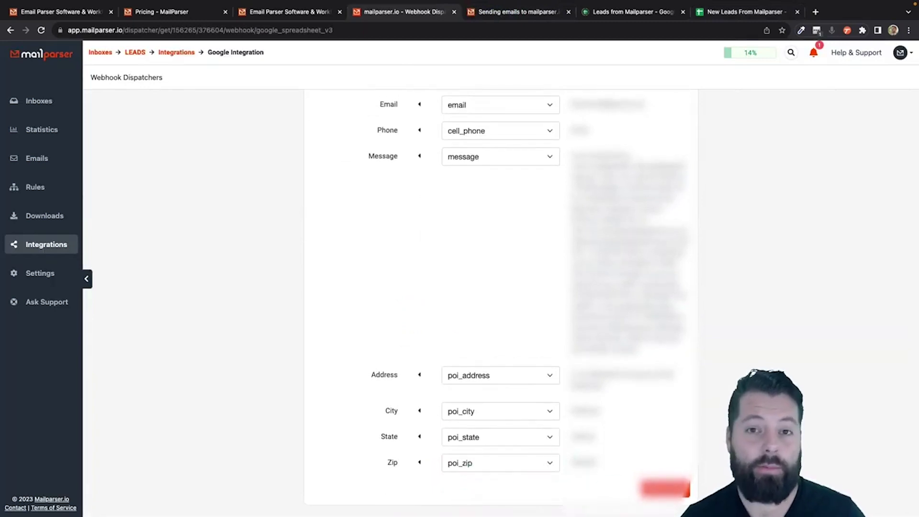
left_click(664, 488)
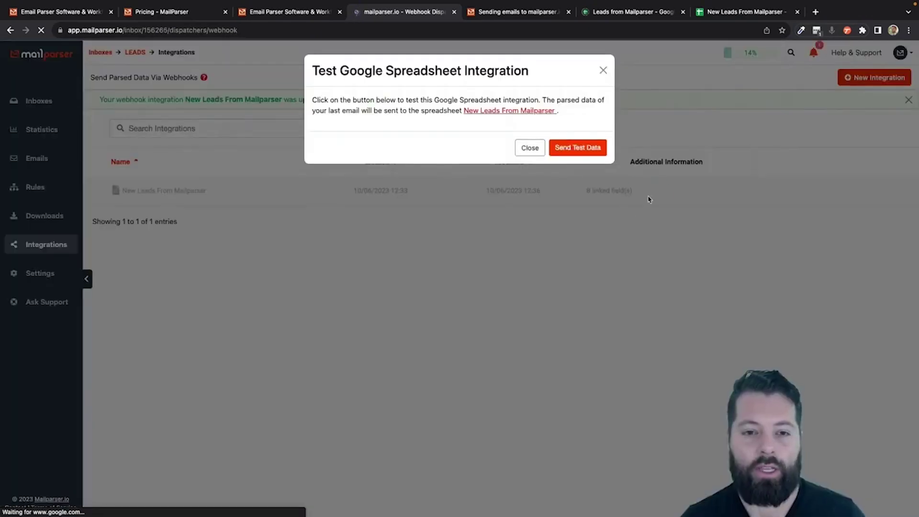
Step: Send test data to the New Leads From Mailparser sheet and close the success message
left_click(578, 148)
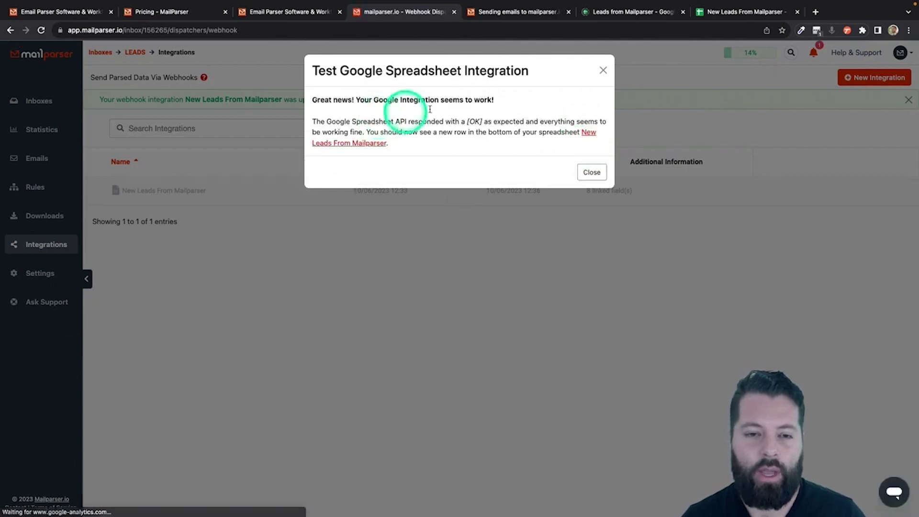
left_click(594, 173)
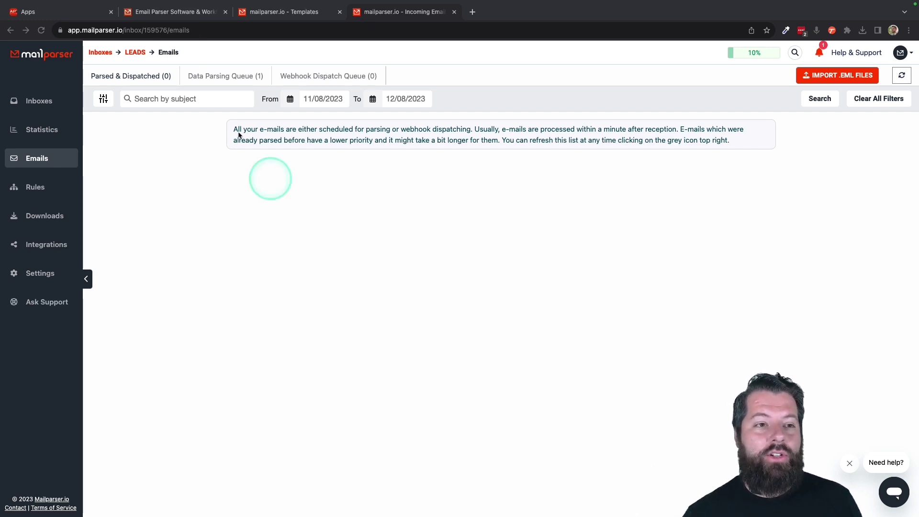
Step: Open the Google Sheets card in Apination's All Applications directory
left_click(67, 13)
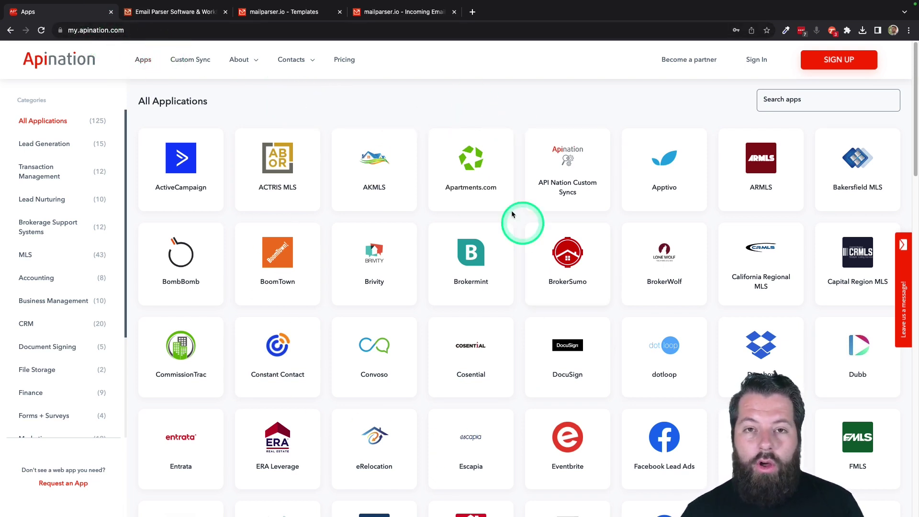
scroll(524, 381, "down", 3)
scroll(528, 385, "down", 3)
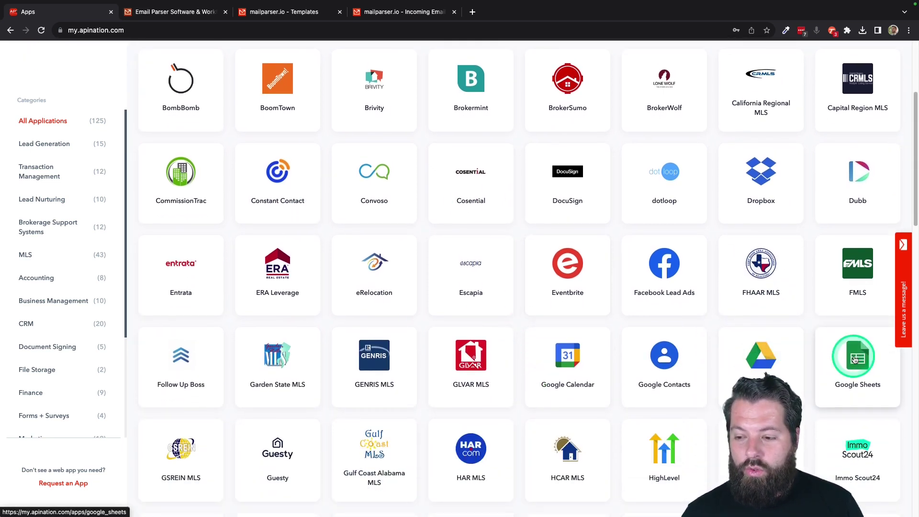
left_click(856, 360)
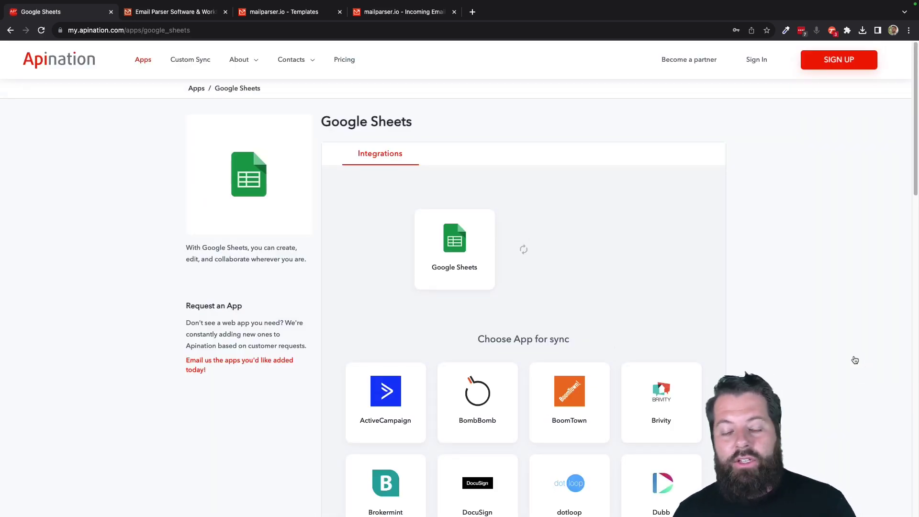
Step: Browse through the Choose App for sync grid for Google Sheets
scroll(554, 340, "down", 2)
left_click(554, 335)
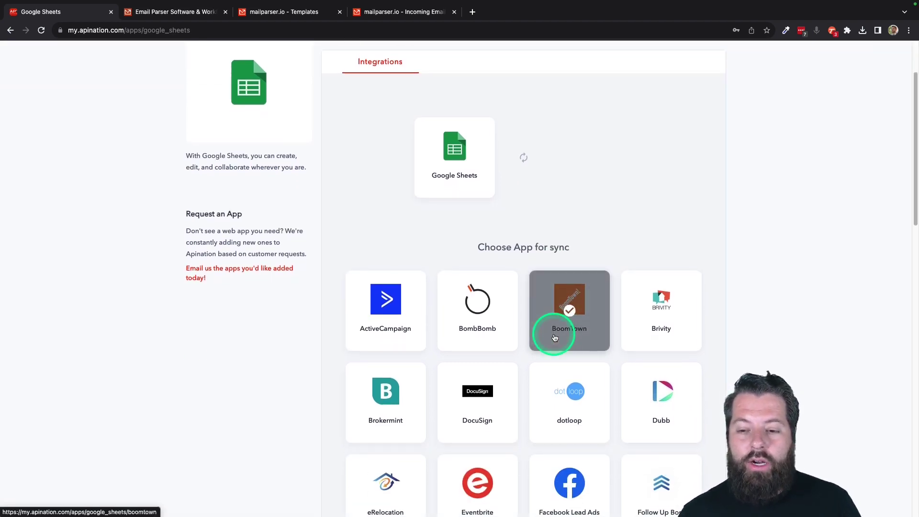
scroll(554, 335, "down", 2)
left_click(596, 206)
left_click(513, 381)
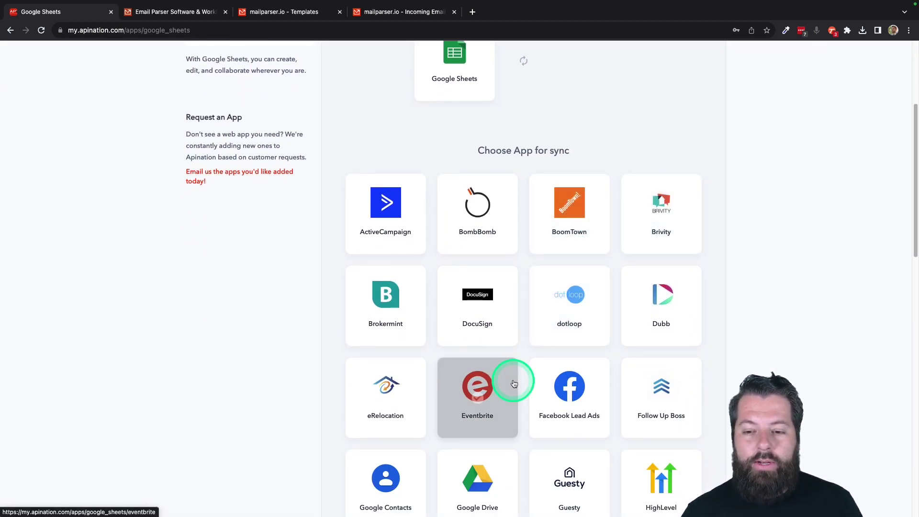
scroll(521, 400, "down", 3)
left_click(666, 350)
left_click(581, 363)
scroll(581, 364, "down", 3)
left_click(582, 368)
left_click(384, 384)
left_click(507, 390)
scroll(506, 390, "down", 4)
left_click(507, 389)
left_click(507, 389)
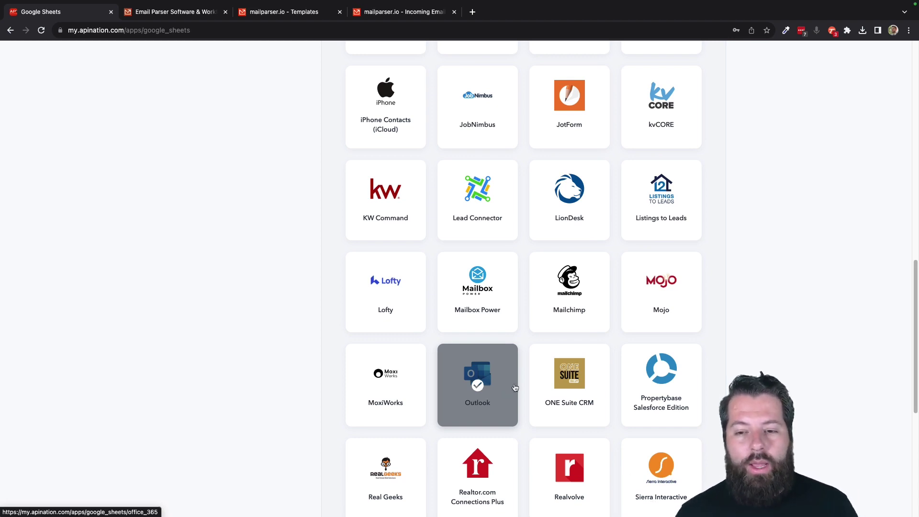
Step: Pick Google Contacts as the partner app to show the Sheets–Contacts sync directions
scroll(534, 302, "up", 5)
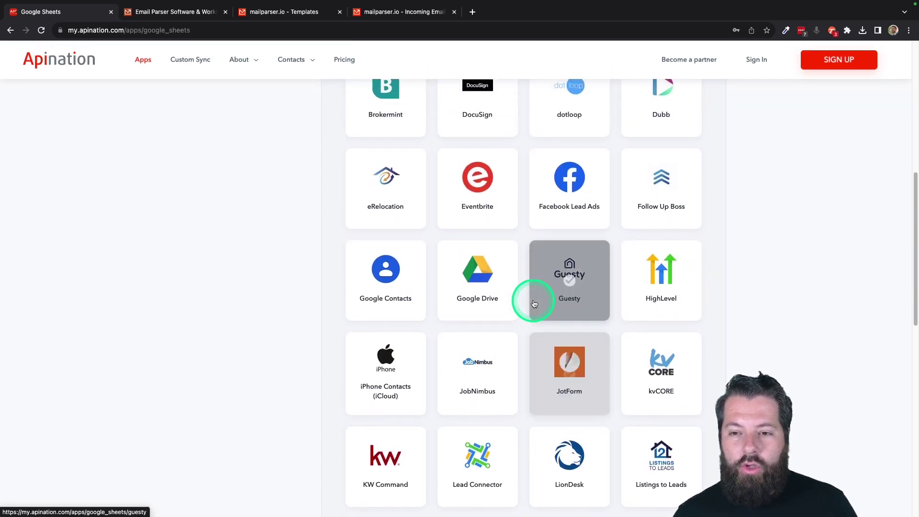
scroll(534, 304, "up", 2)
scroll(534, 304, "down", 1)
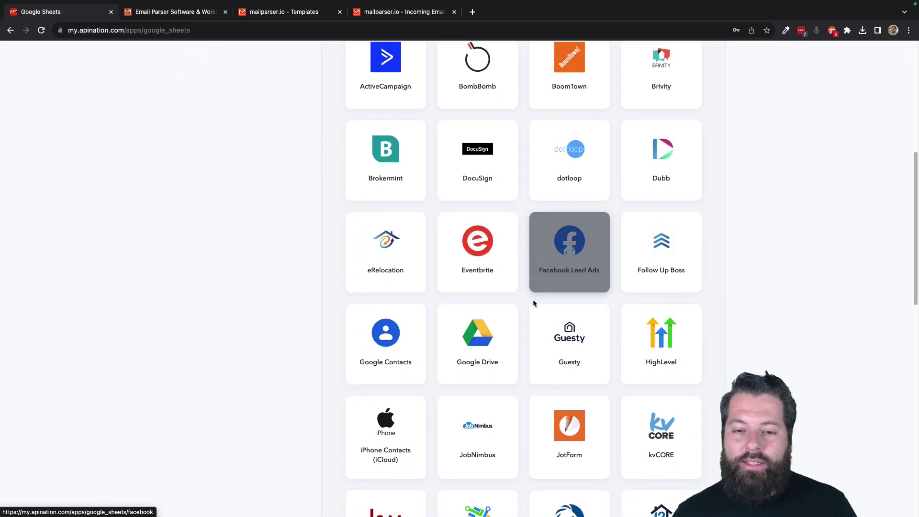
scroll(532, 302, "down", 2)
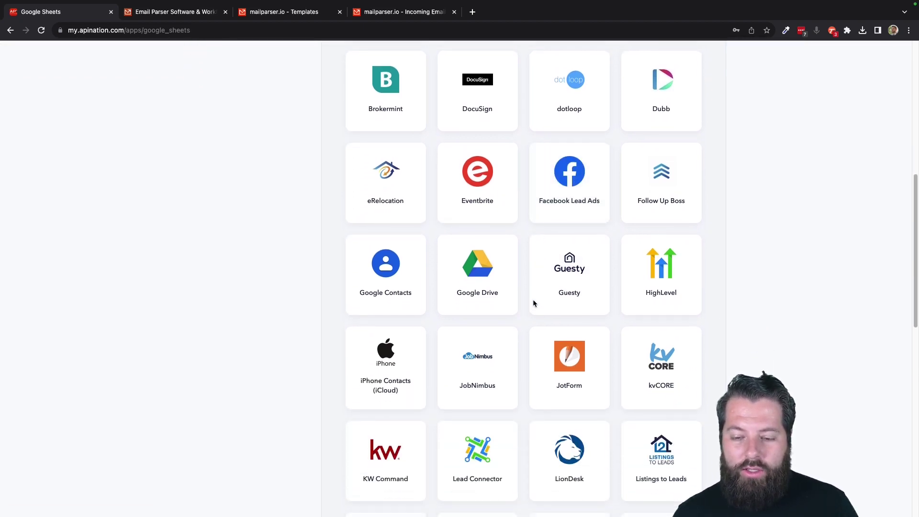
left_click(612, 239)
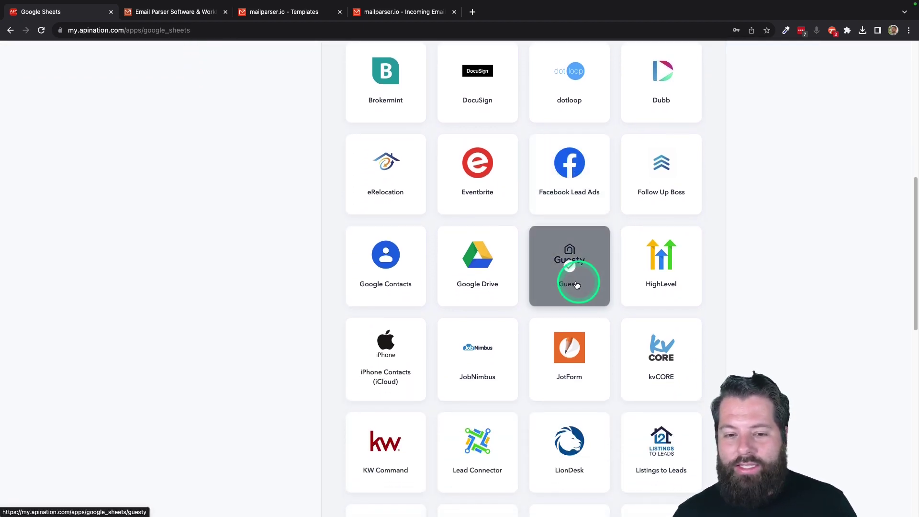
left_click(389, 256)
left_click(459, 312)
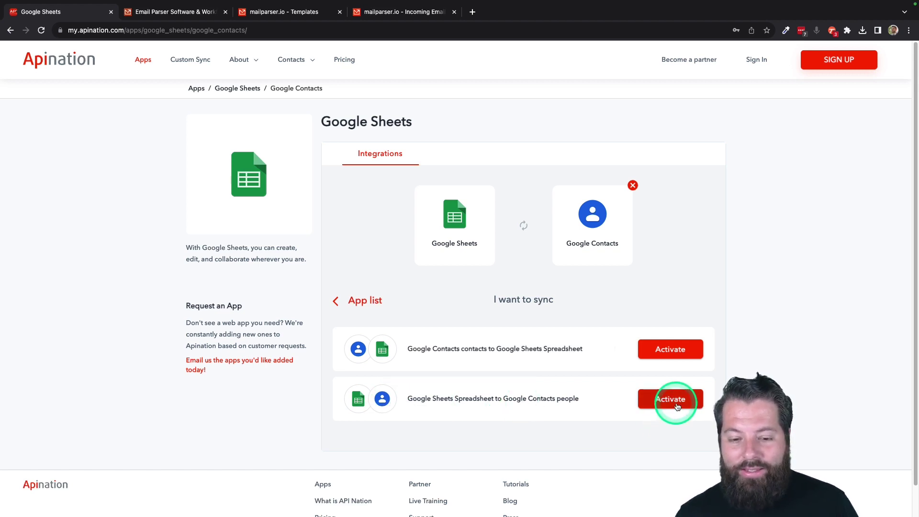
Step: Start the Sheets-to-Google Contacts people sync and sign in to Apination with Google
left_click(677, 406)
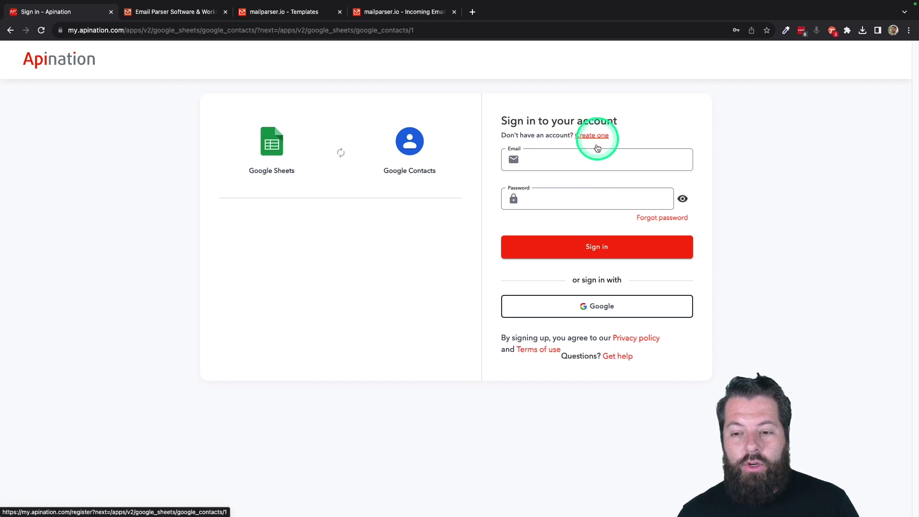
left_click(592, 312)
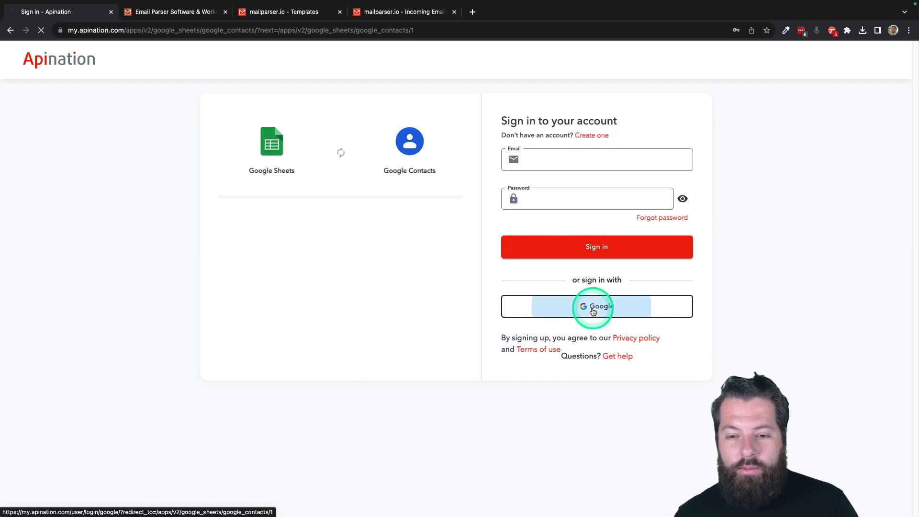
left_click(490, 270)
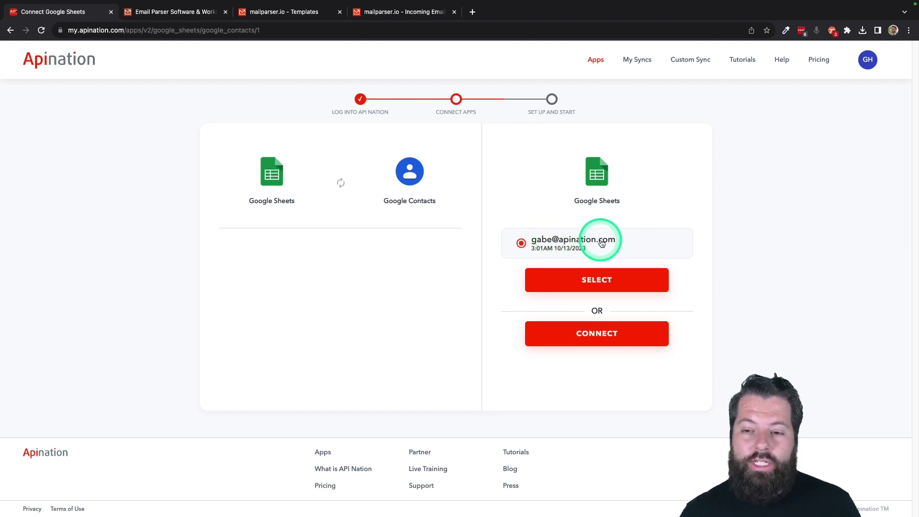
Step: Connect the listed Google account to Google Sheets
left_click(590, 341)
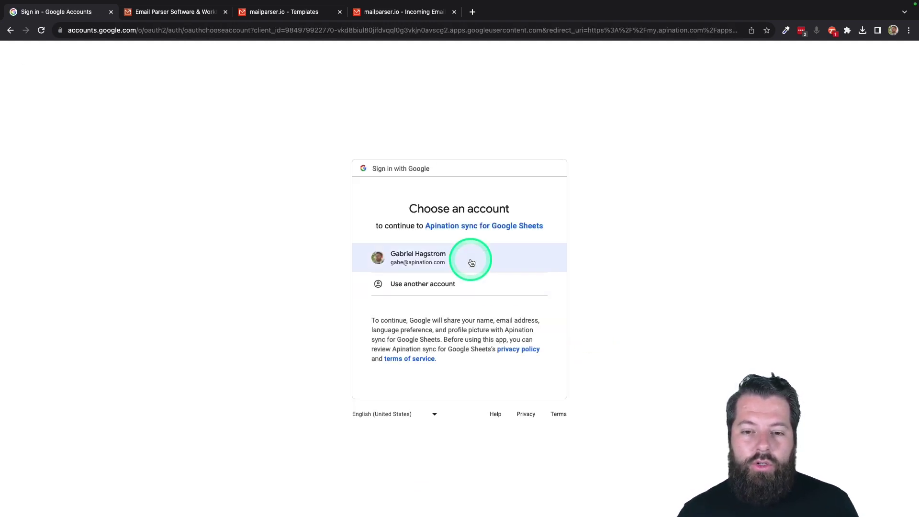
left_click(449, 250)
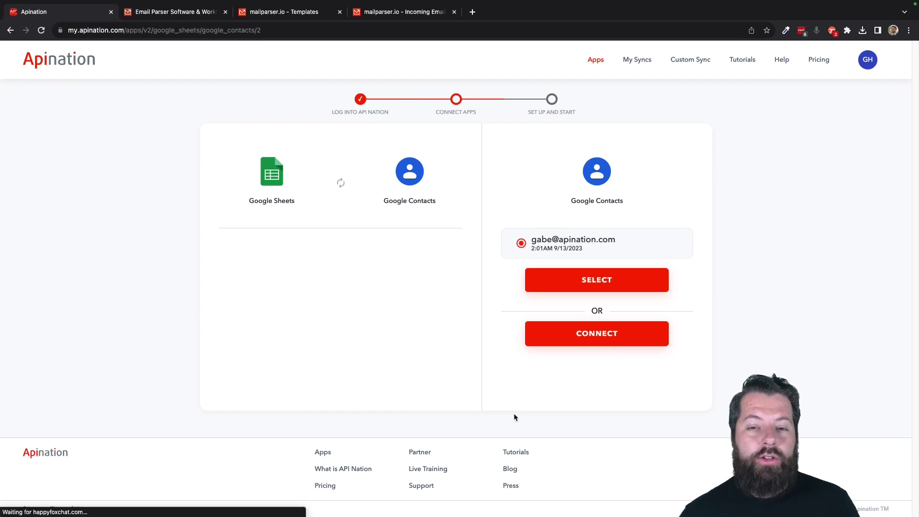
left_click(644, 335)
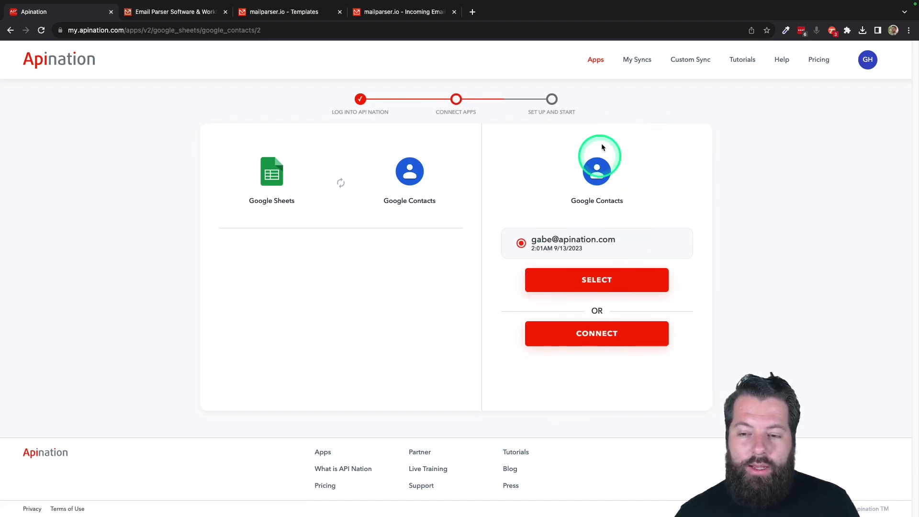
Step: Connect the same Google account to Google Contacts and allow contacts access
left_click(597, 338)
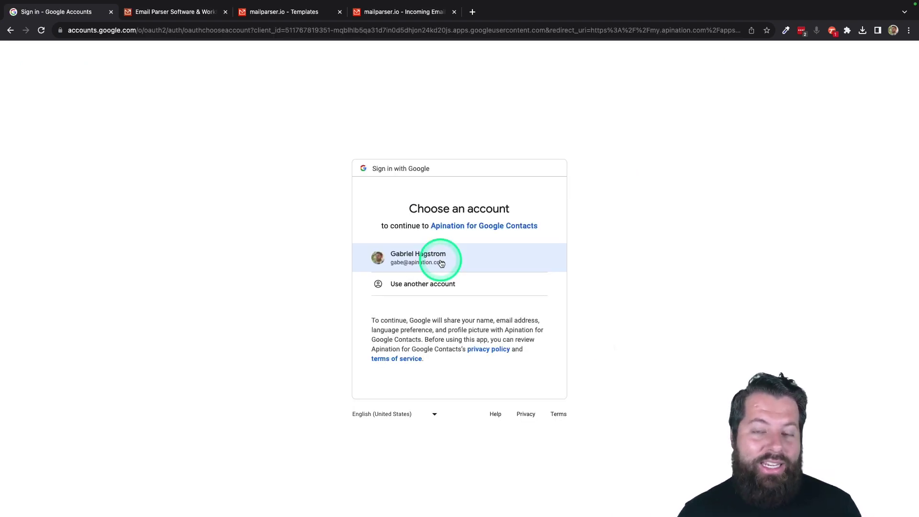
left_click(441, 262)
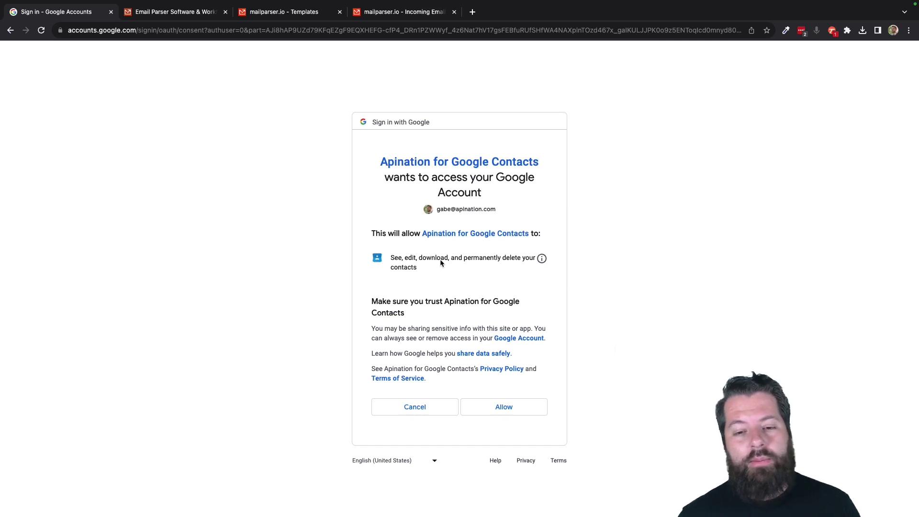
left_click(503, 407)
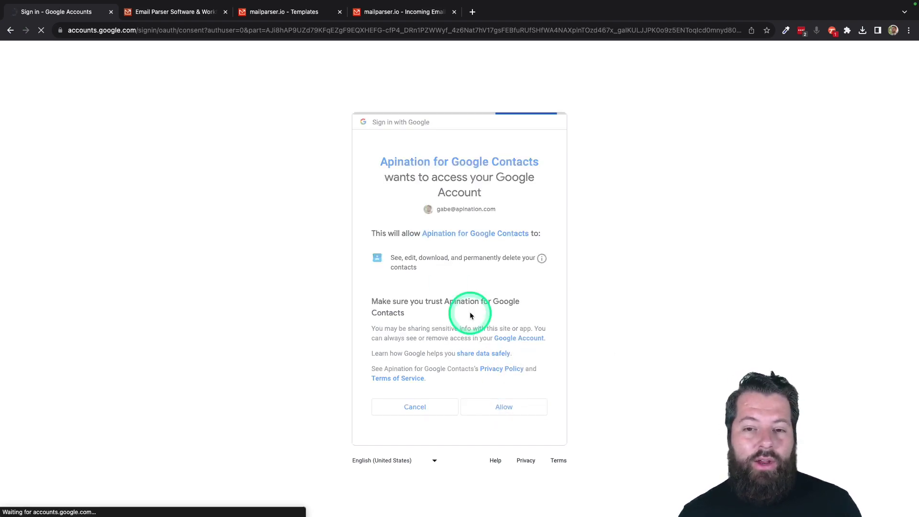
scroll(568, 245, "down", 1)
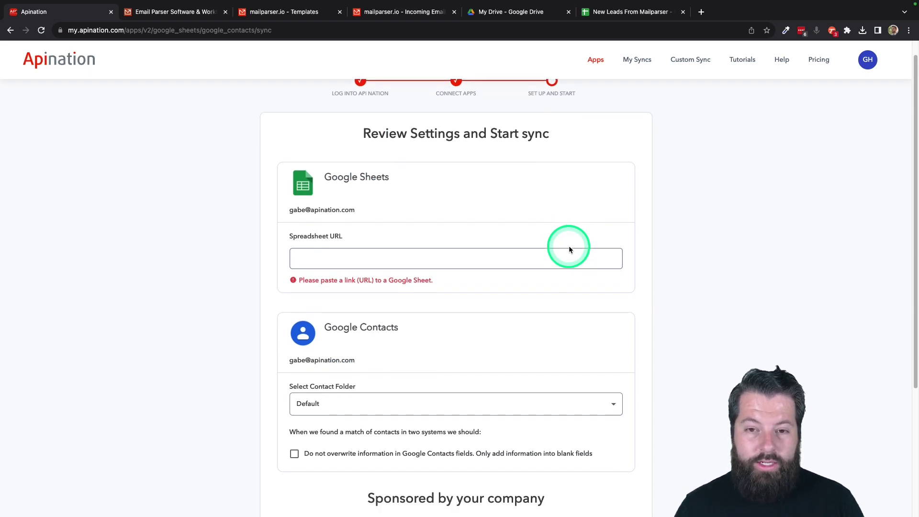
Step: Paste the New Leads From Mailparser sheet's web address into the Spreadsheet URL field
scroll(569, 247, "down", 2)
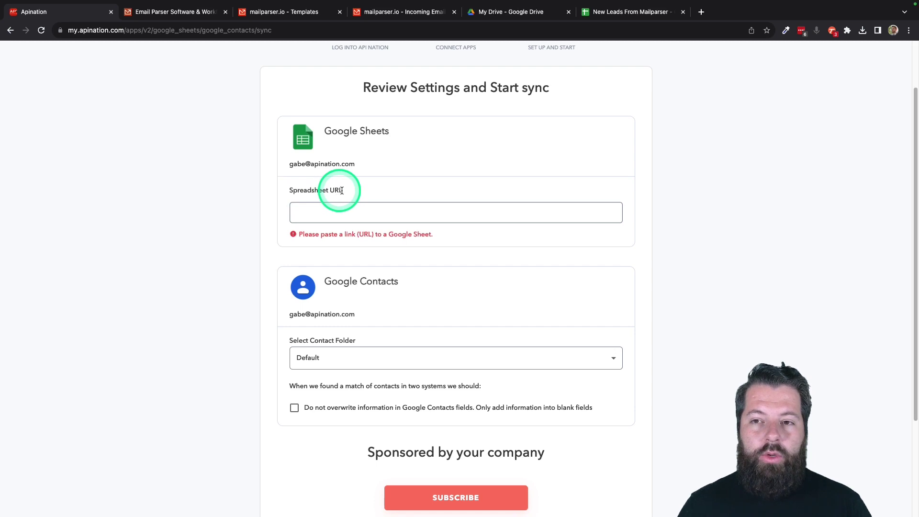
left_click(609, 13)
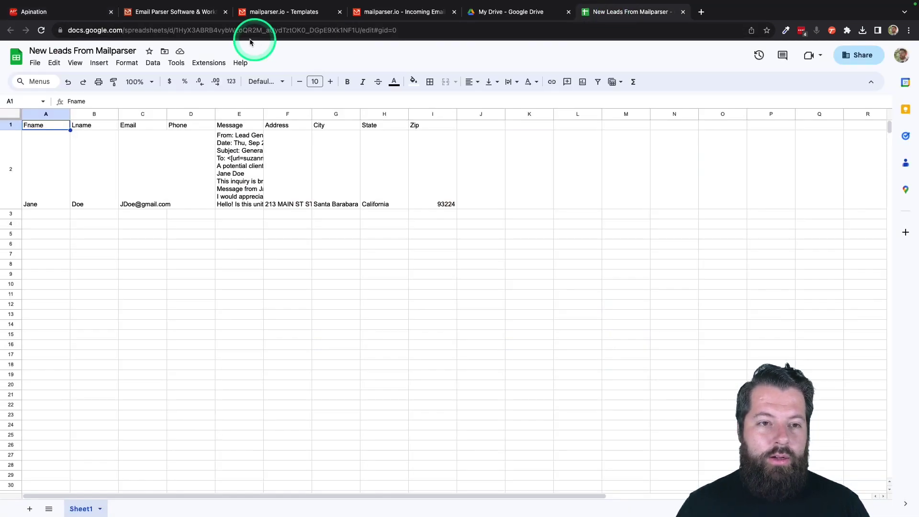
left_click(220, 31)
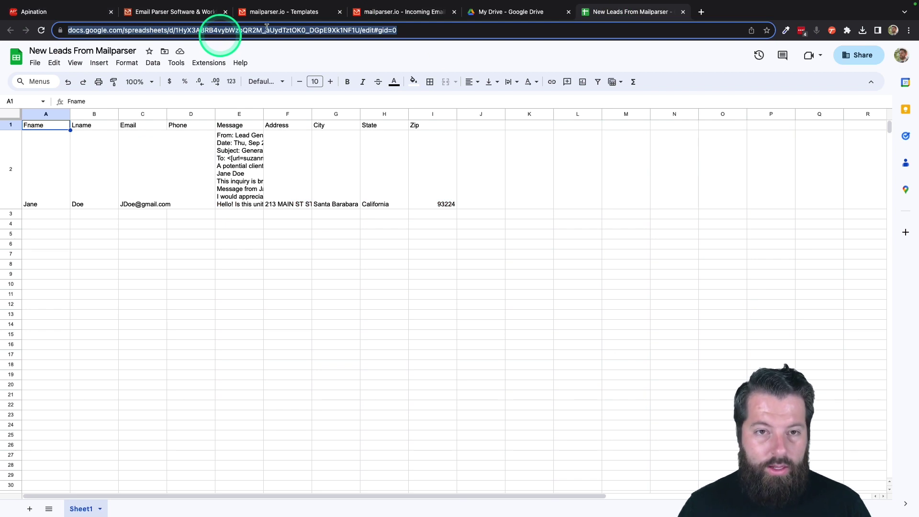
left_click(71, 16)
left_click(348, 204)
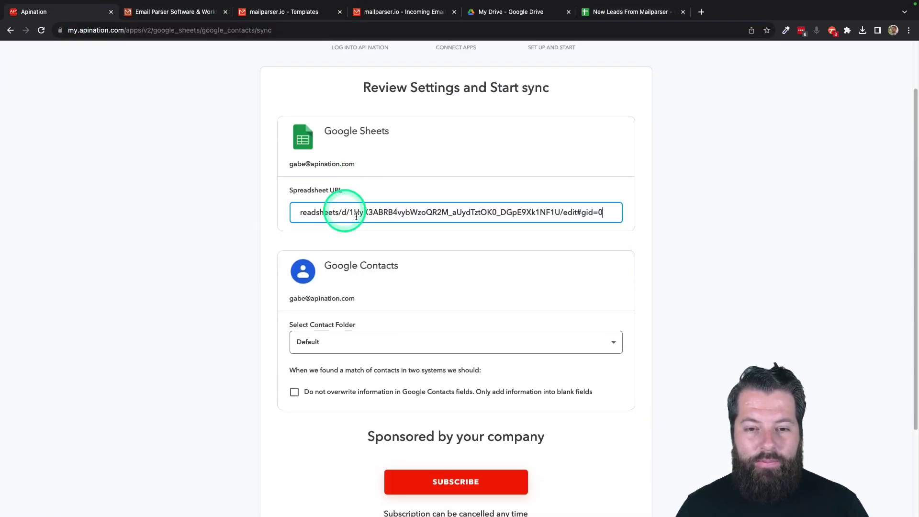
scroll(552, 315, "down", 3)
scroll(552, 319, "down", 1)
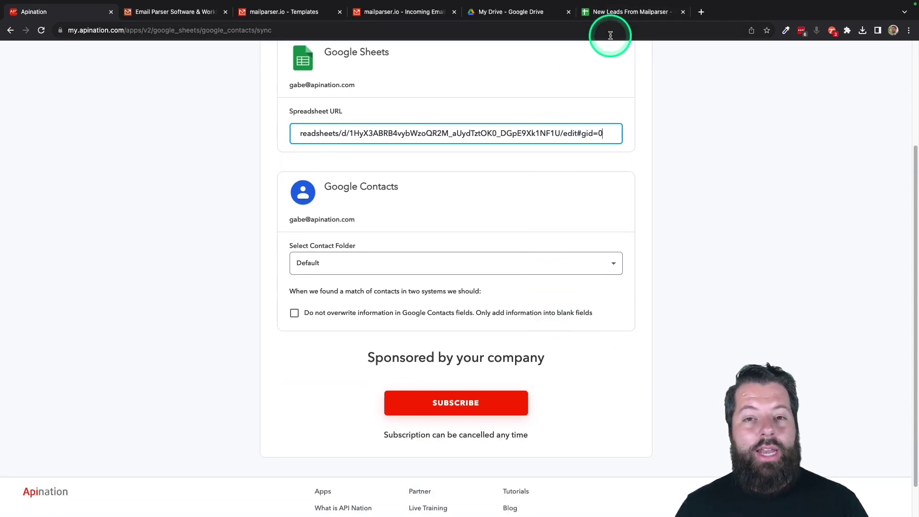
scroll(399, 261, "down", 3)
scroll(400, 261, "up", 1)
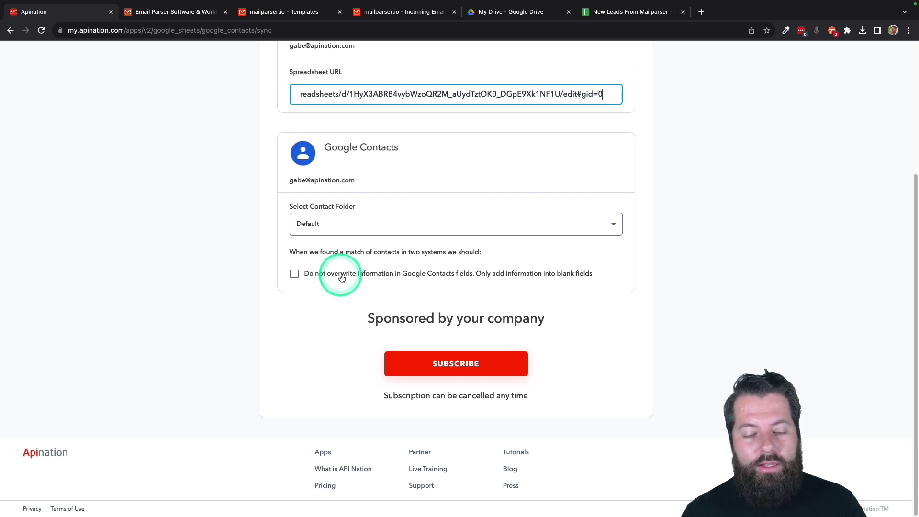
Step: Leave 'Do not overwrite information' unticked and subscribe to create the sync
left_click(312, 276)
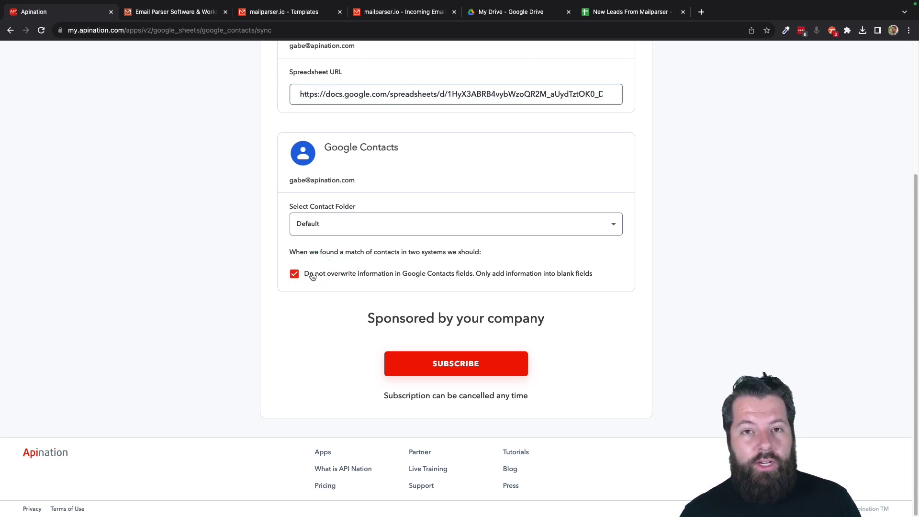
left_click(311, 276)
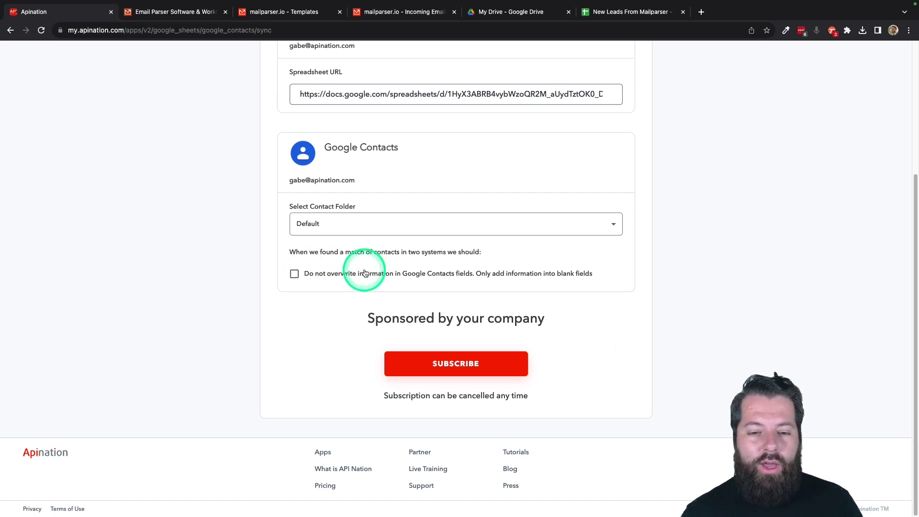
left_click(426, 367)
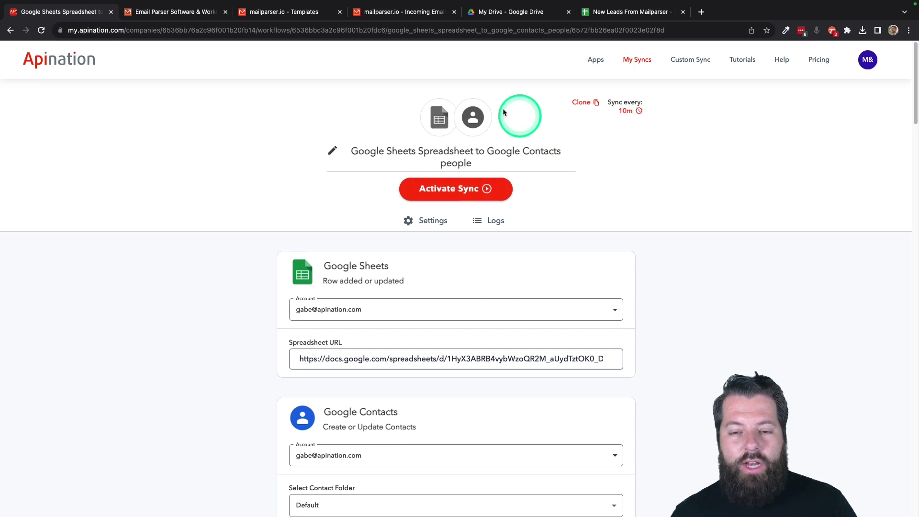
scroll(614, 211, "down", 3)
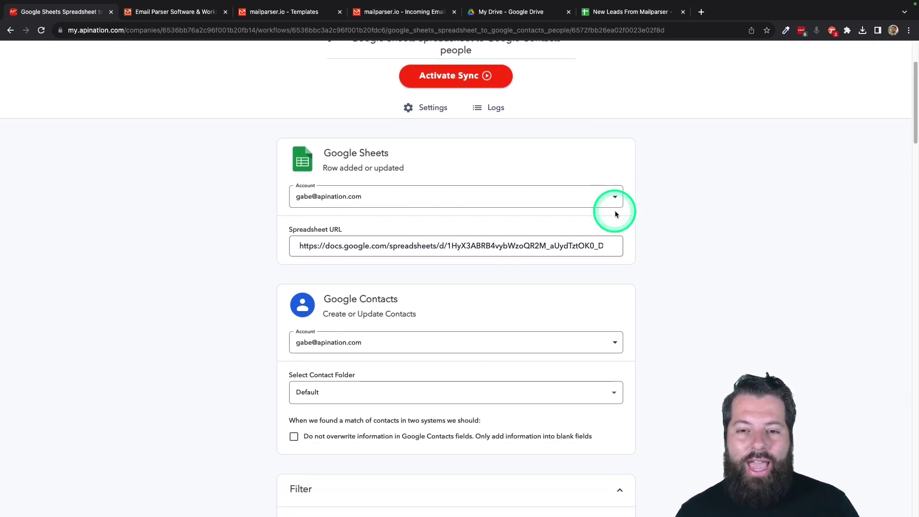
scroll(614, 211, "up", 3)
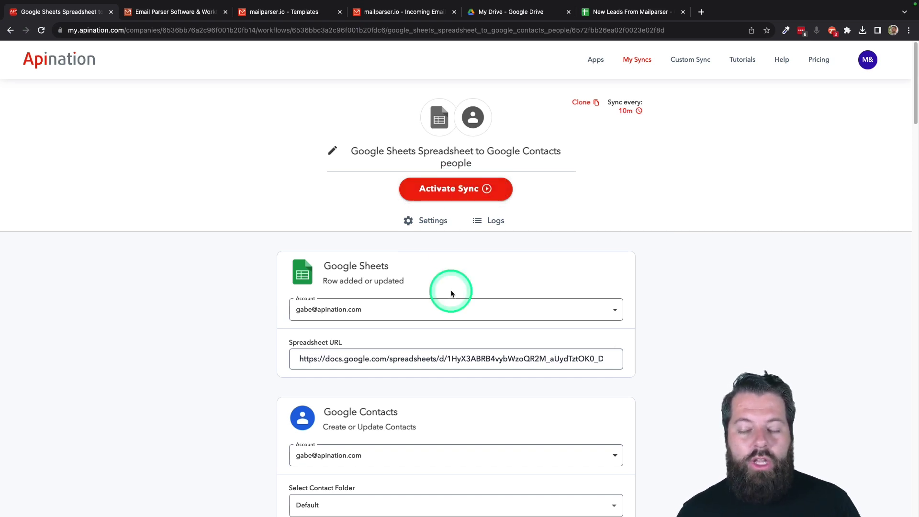
scroll(451, 293, "down", 1)
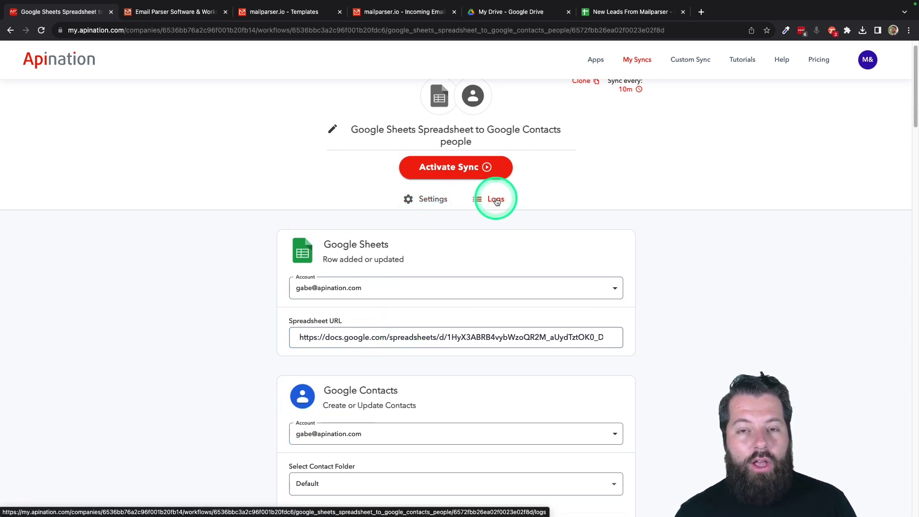
left_click(497, 201)
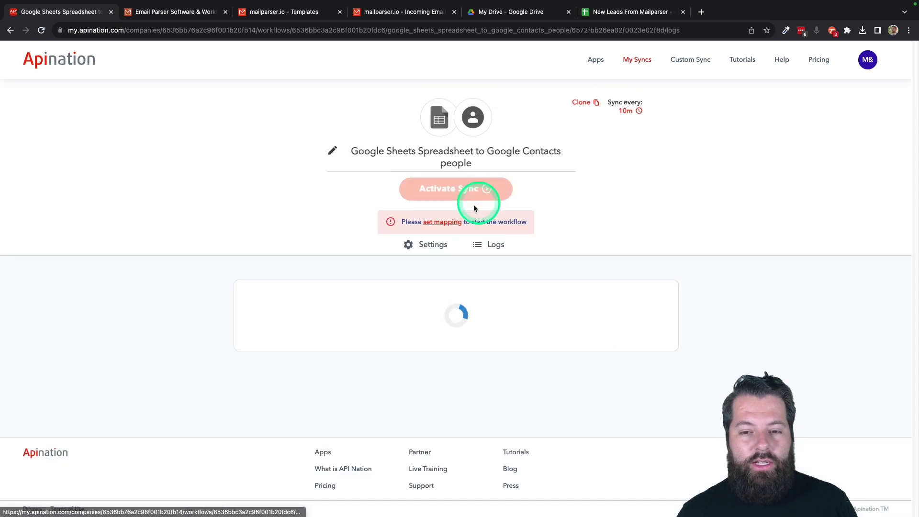
left_click(430, 249)
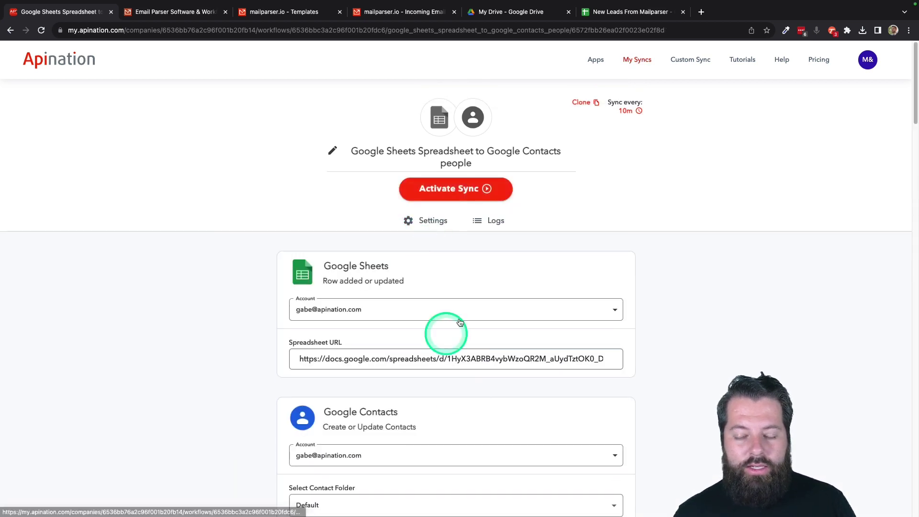
scroll(477, 397, "down", 3)
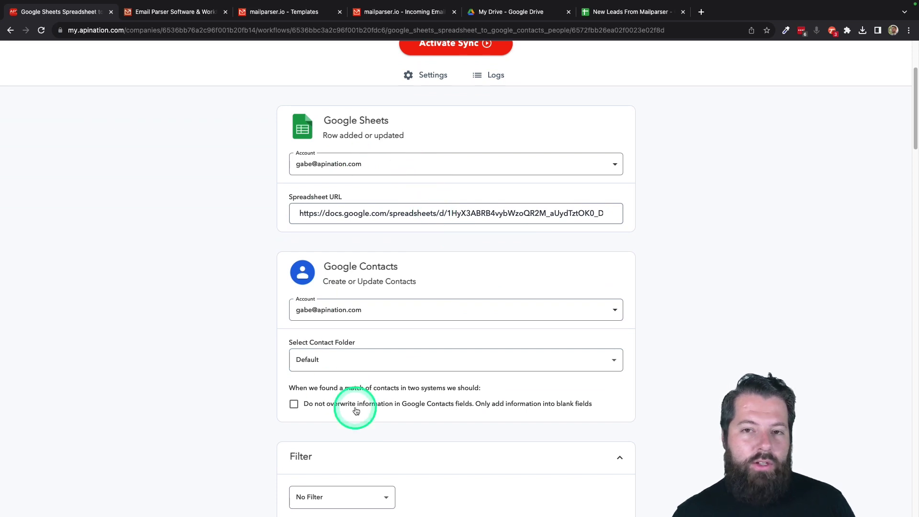
scroll(355, 407, "down", 1)
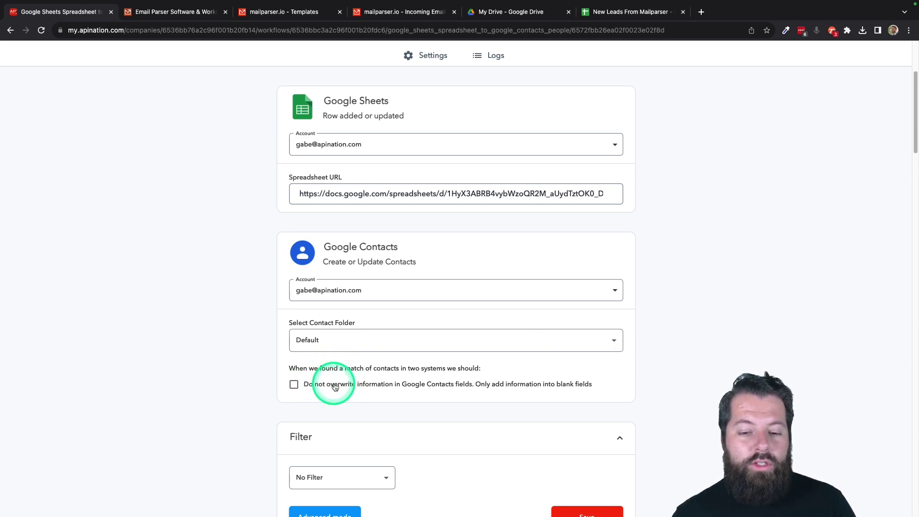
left_click(318, 388)
left_click(318, 388)
Step: Try a Zip 'contains' filter, then switch the sync's filter back to No Filter
scroll(392, 402, "down", 3)
scroll(392, 403, "down", 4)
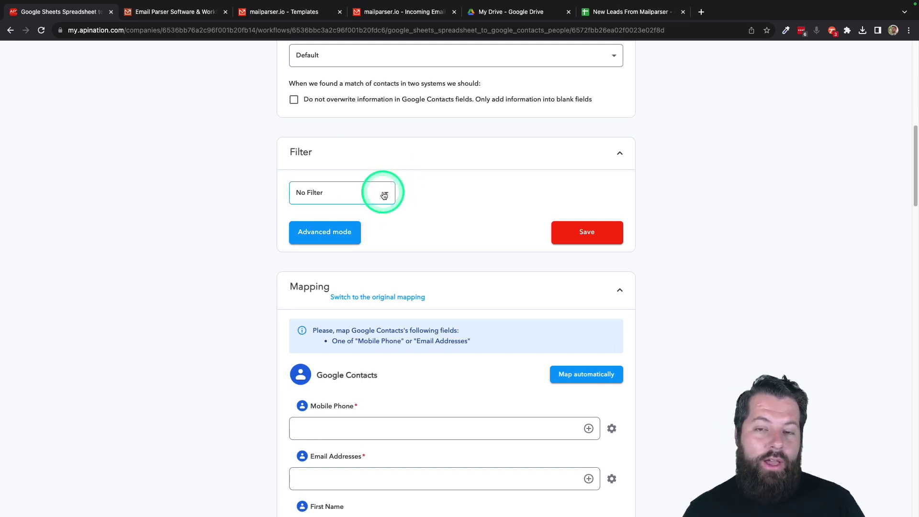
left_click(384, 195)
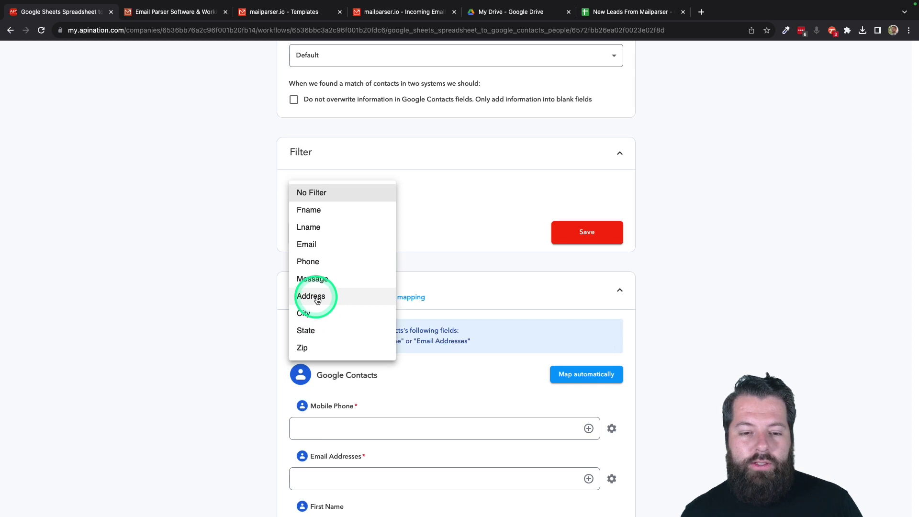
left_click(308, 348)
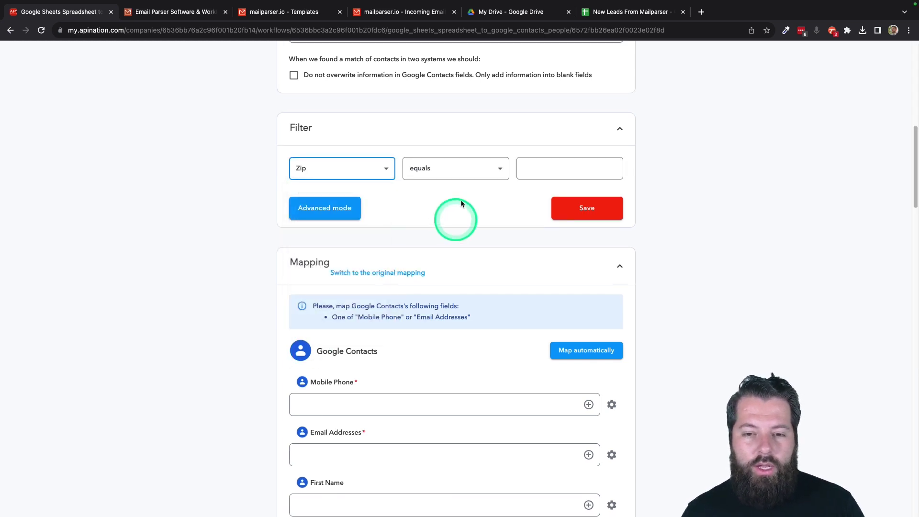
left_click(478, 168)
left_click(427, 288)
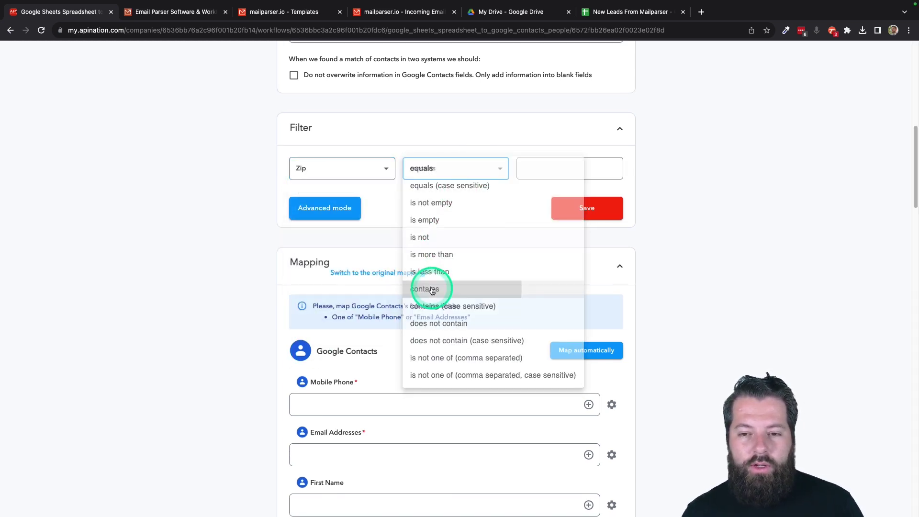
left_click(572, 161)
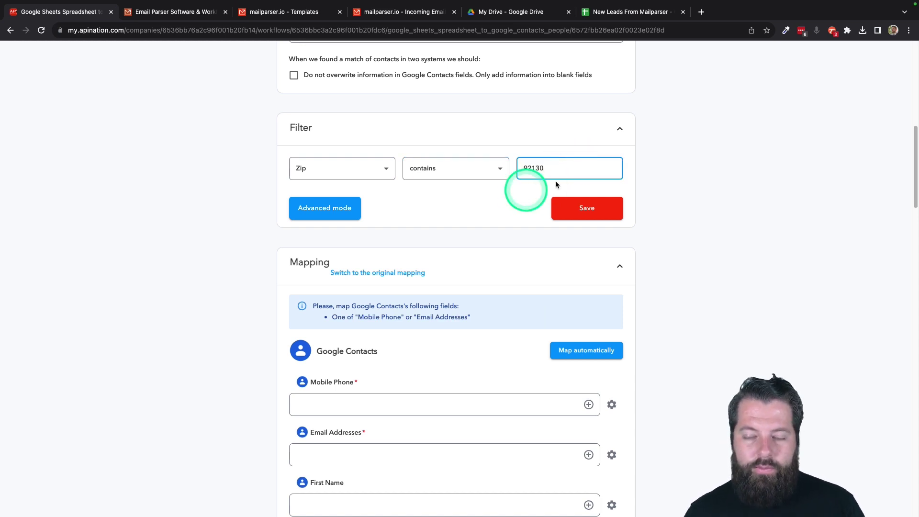
left_click(377, 168)
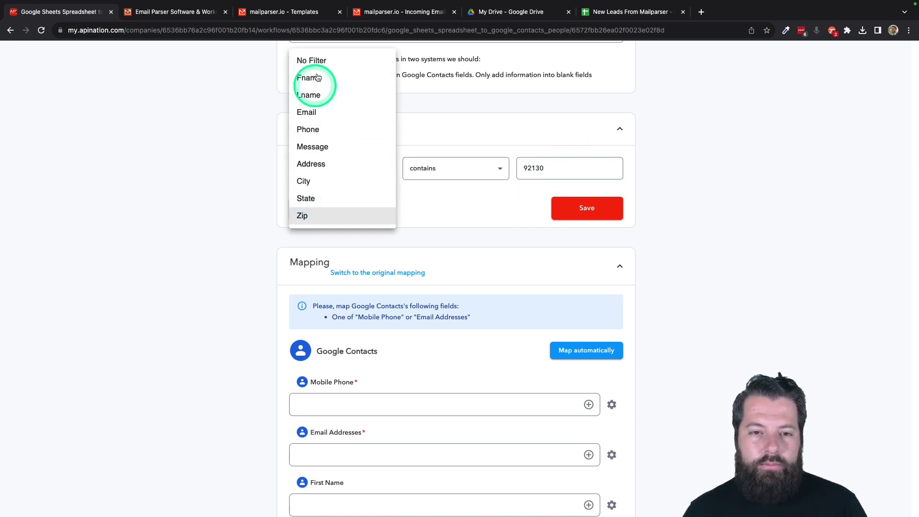
left_click(323, 60)
scroll(401, 245, "down", 2)
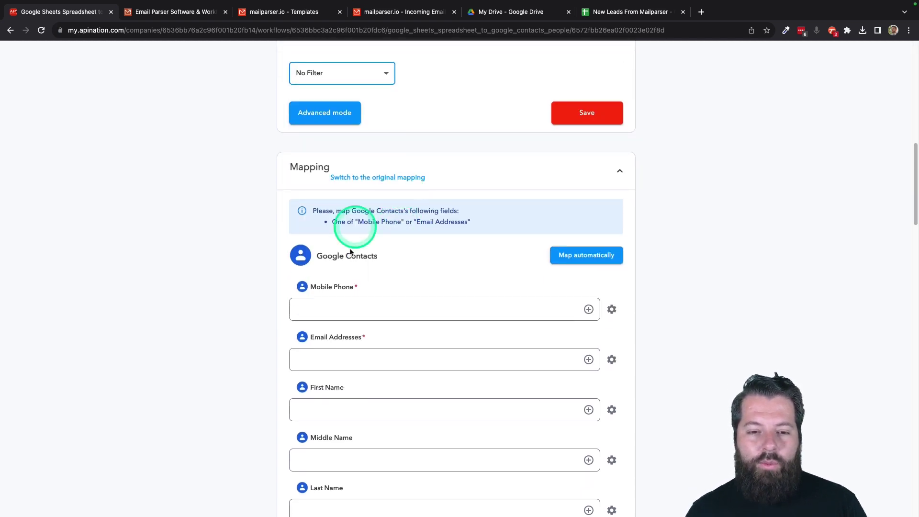
scroll(352, 287, "down", 4)
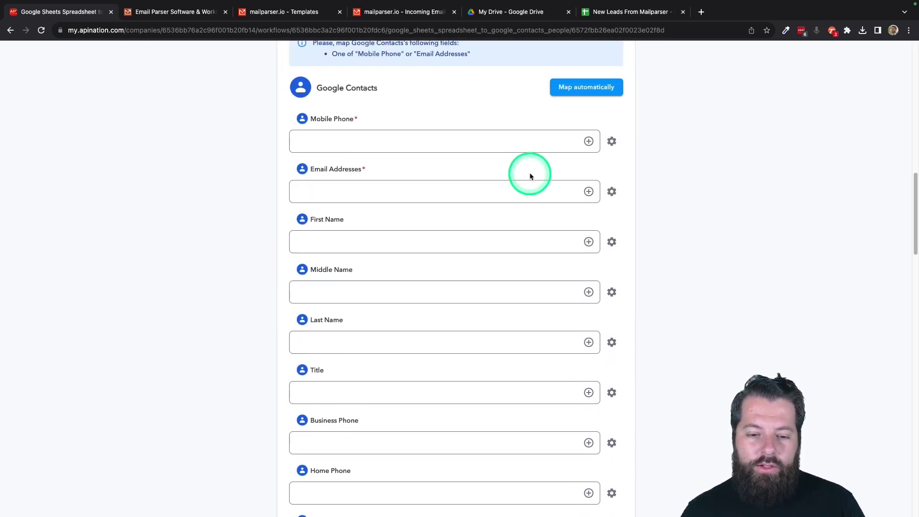
Step: Map Phone, Email, Fname and Lname to Mobile Phone, Email Addresses, First Name, Last Name
scroll(530, 176, "down", 13)
scroll(530, 175, "up", 14)
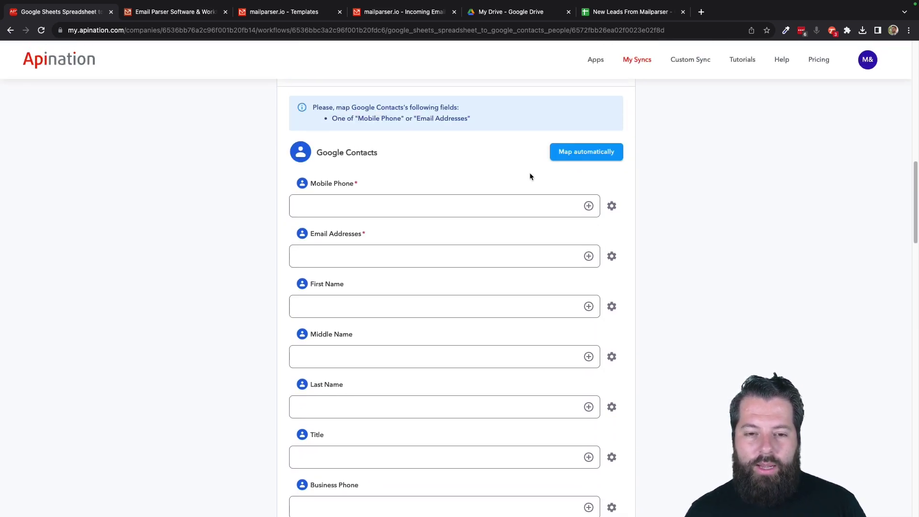
left_click(589, 206)
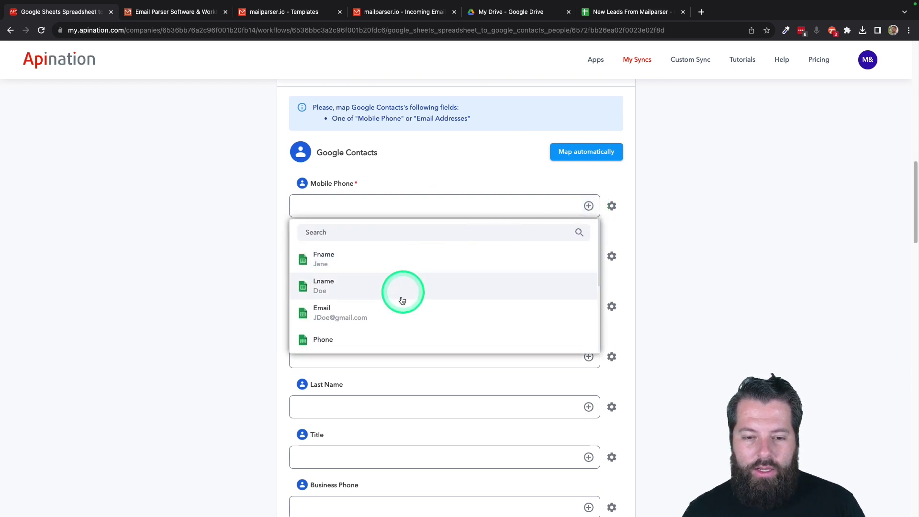
left_click(381, 339)
left_click(588, 215)
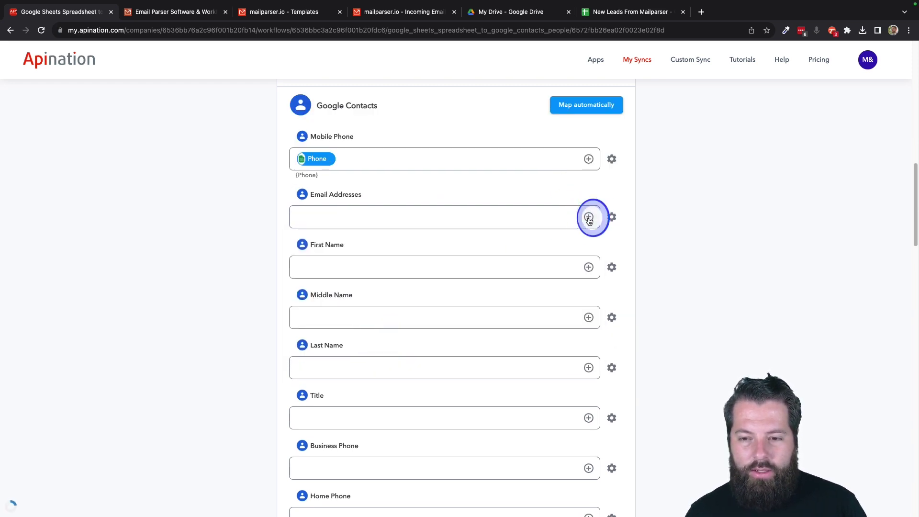
left_click(405, 322)
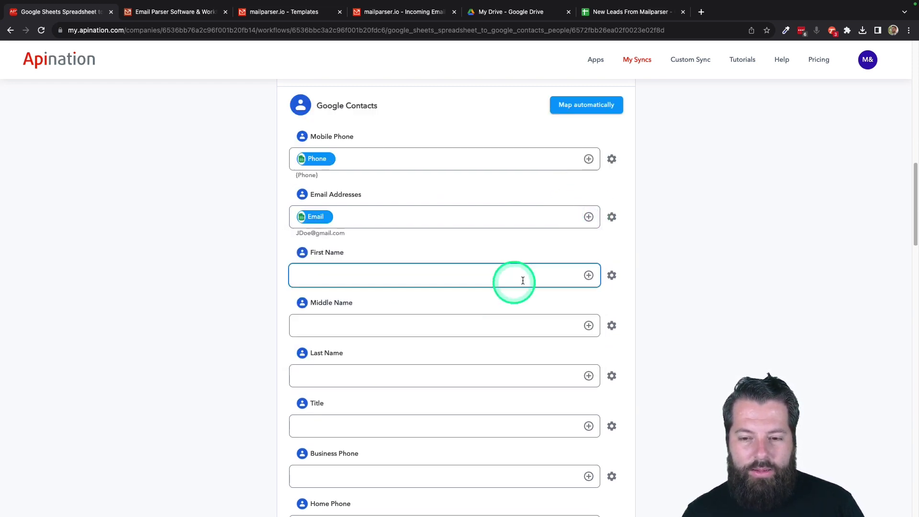
left_click(589, 276)
left_click(423, 325)
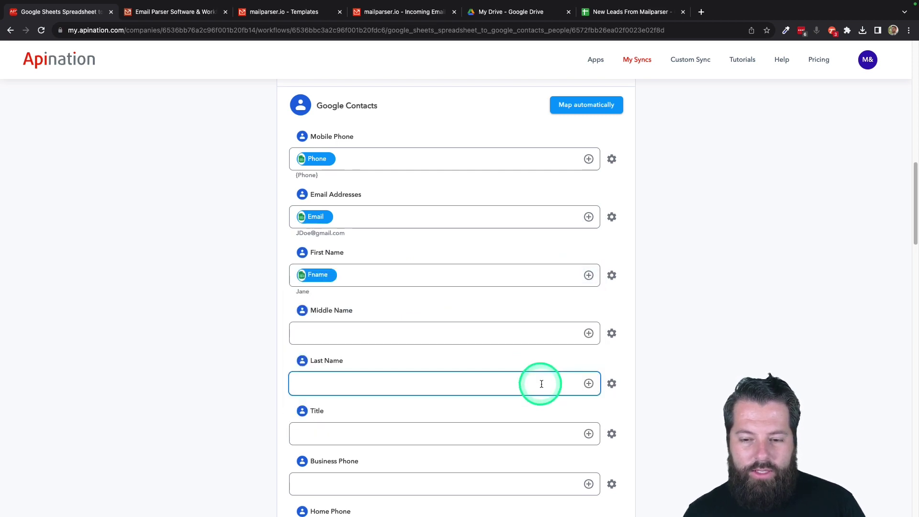
left_click(588, 383)
left_click(390, 460)
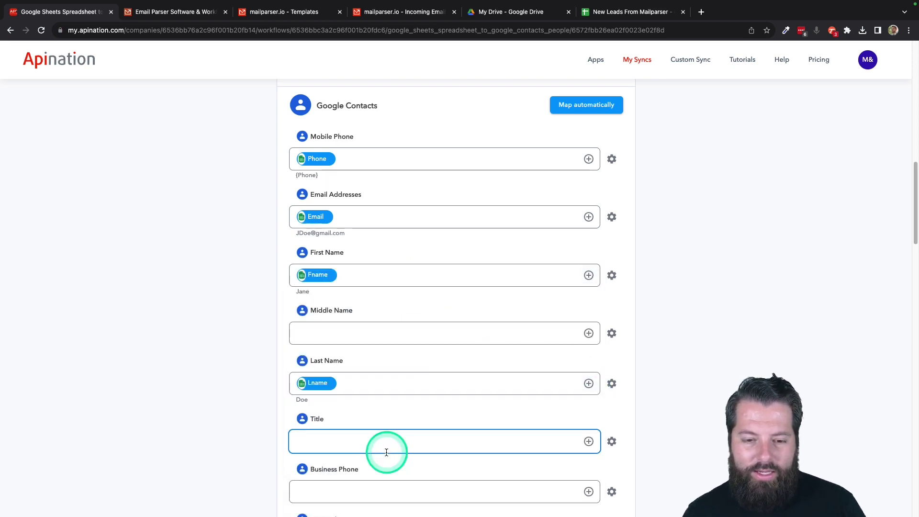
Step: Map the Address column to Street and the Message column to Notes
scroll(404, 386, "down", 10)
scroll(404, 387, "down", 10)
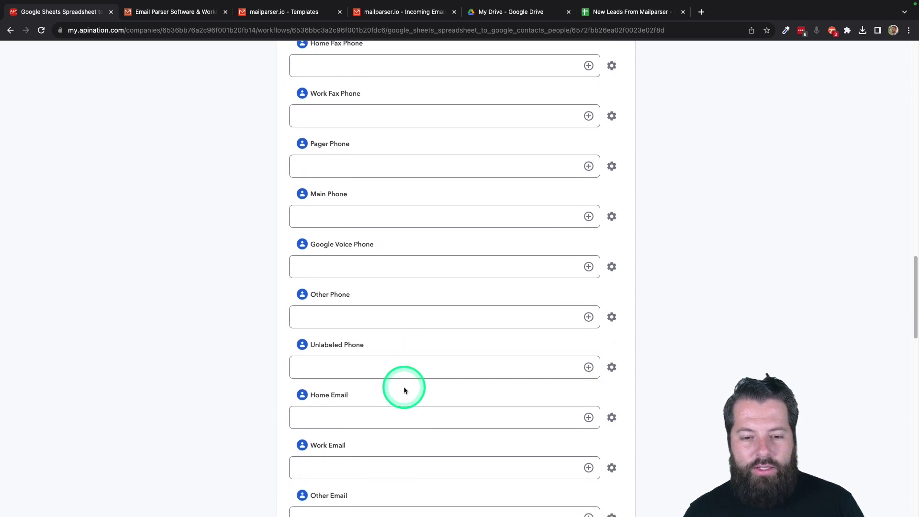
scroll(403, 386, "down", 5)
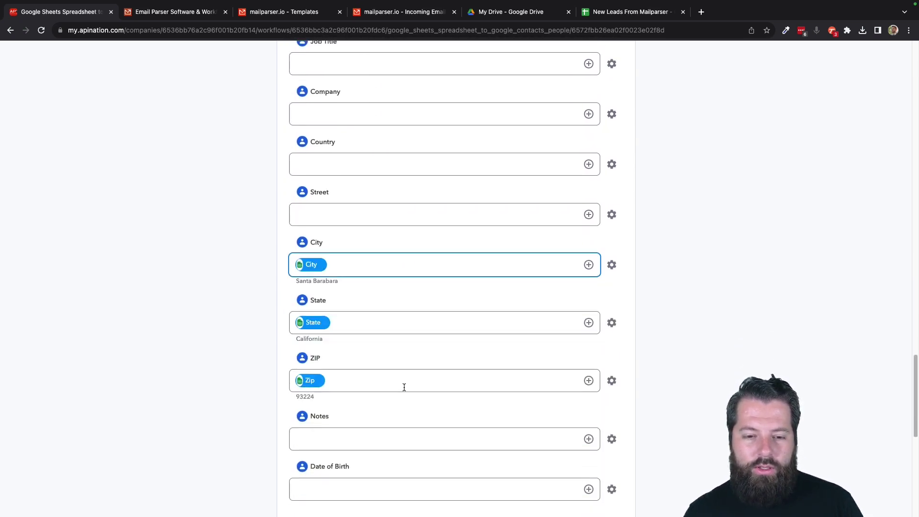
left_click(312, 182)
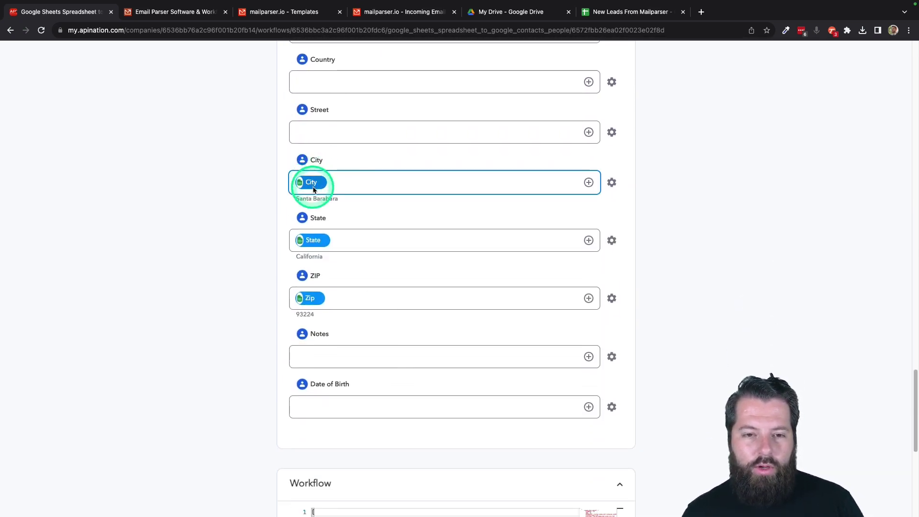
left_click(589, 133)
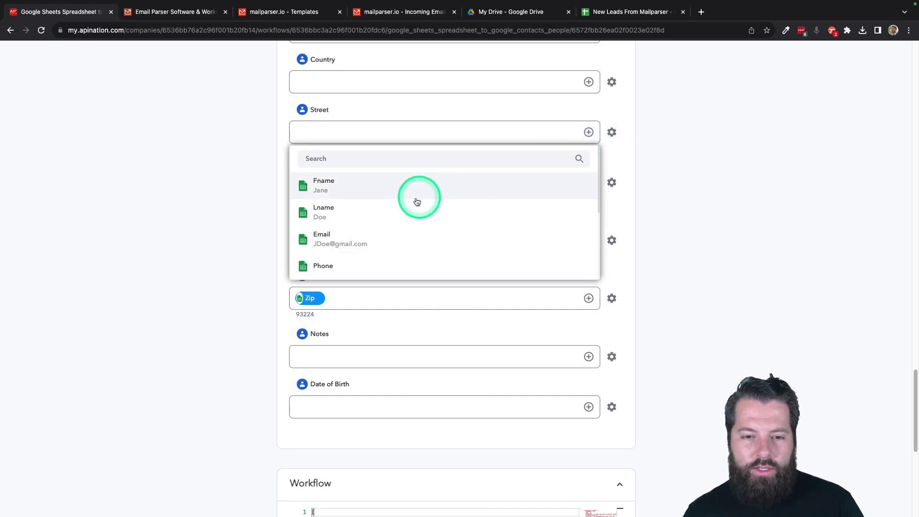
scroll(402, 275, "down", 3)
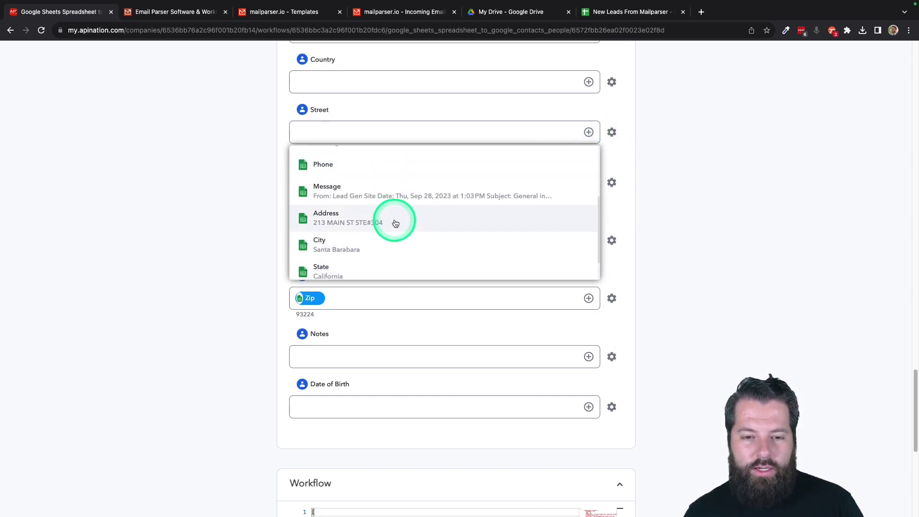
left_click(394, 219)
left_click(588, 364)
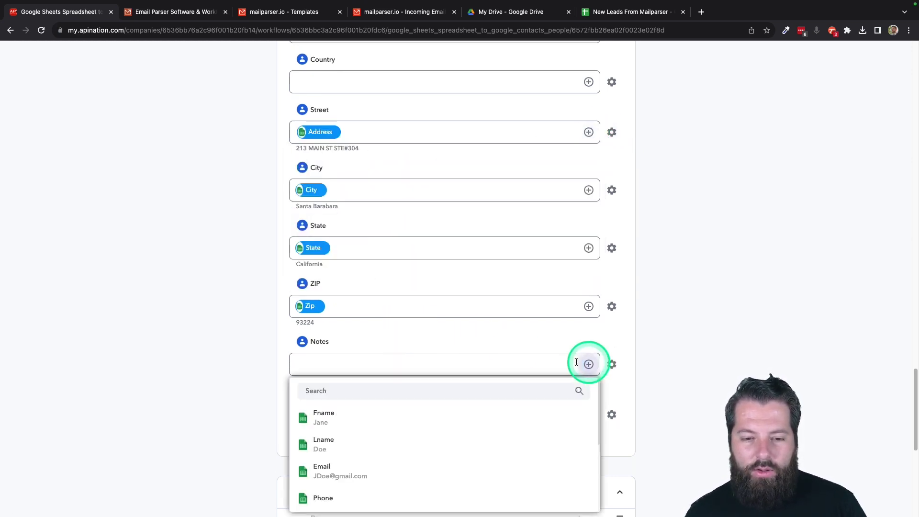
scroll(436, 496, "down", 2)
left_click(427, 477)
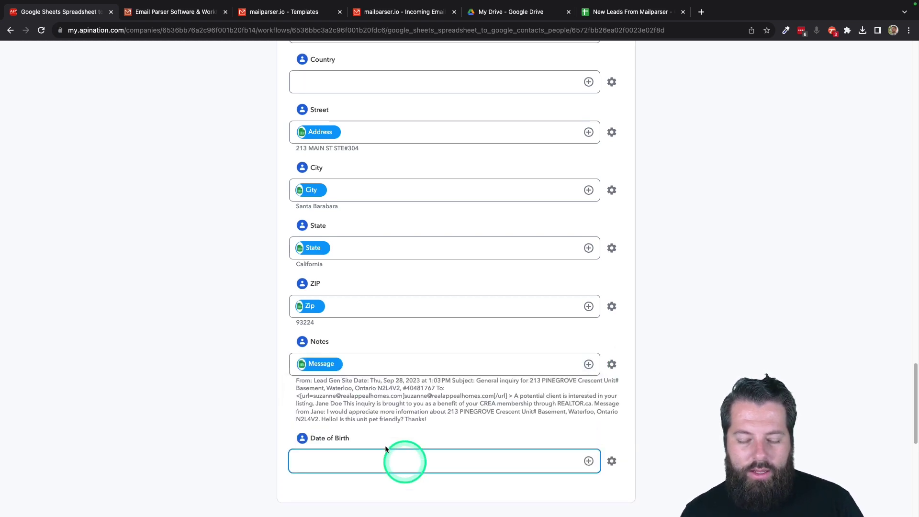
scroll(280, 335, "up", 15)
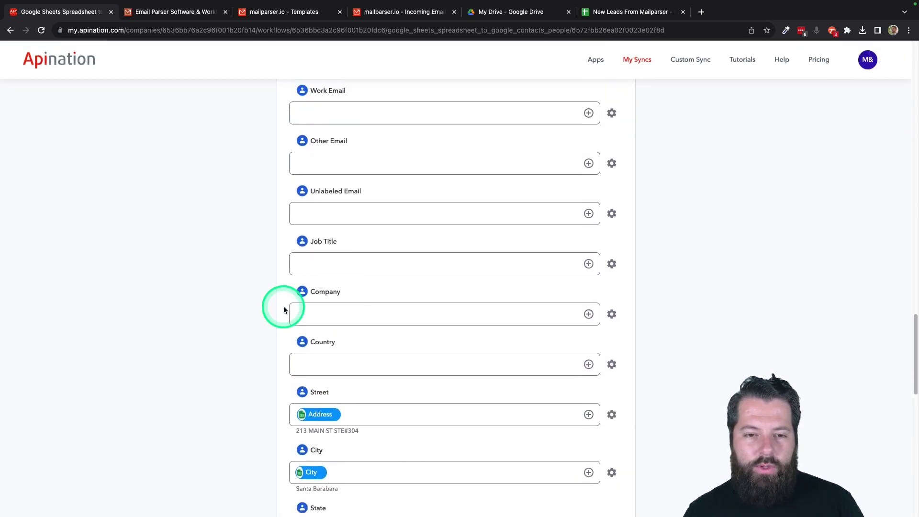
scroll(283, 310, "up", 8)
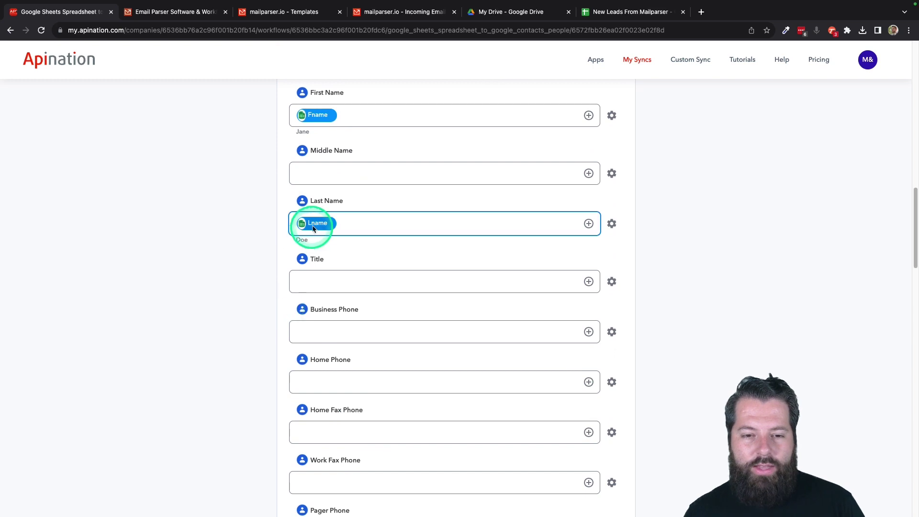
left_click(316, 284)
scroll(316, 282, "up", 5)
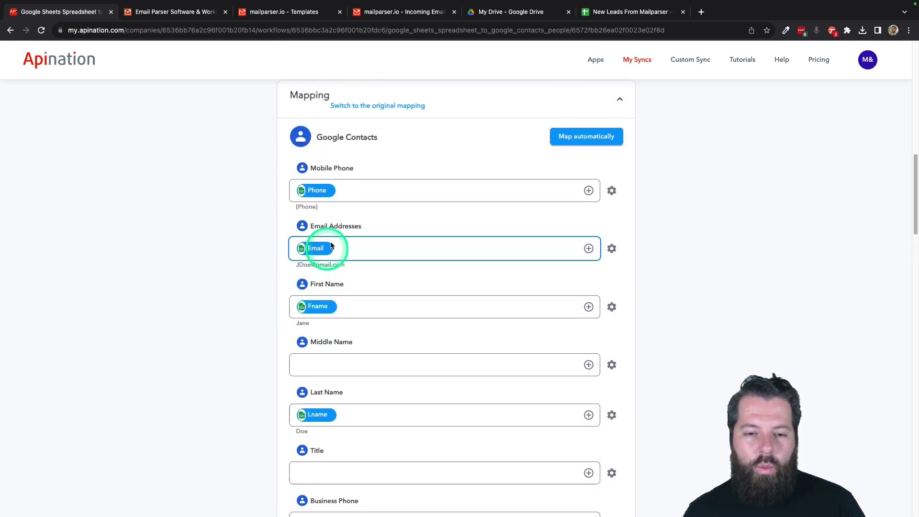
scroll(580, 271, "up", 13)
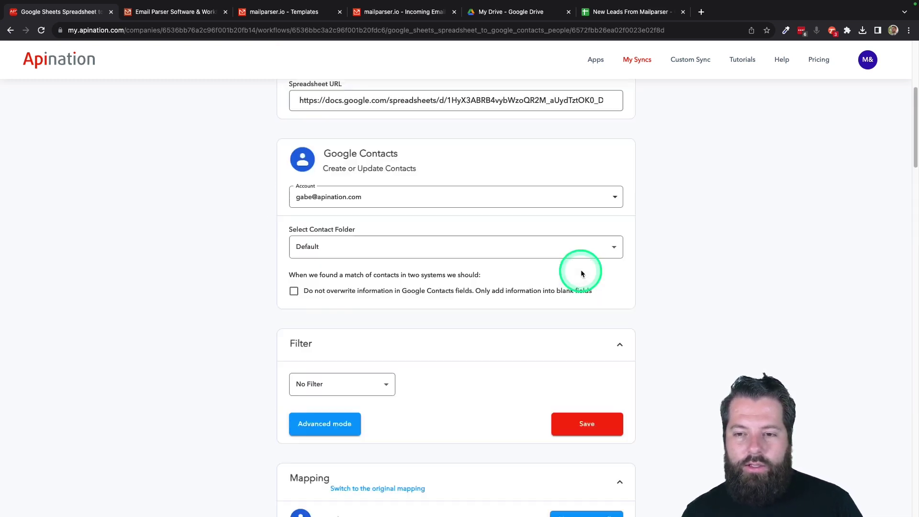
Step: Toggle Activate Sync on so the Sheets-to-Contacts people sync is running
left_click(456, 187)
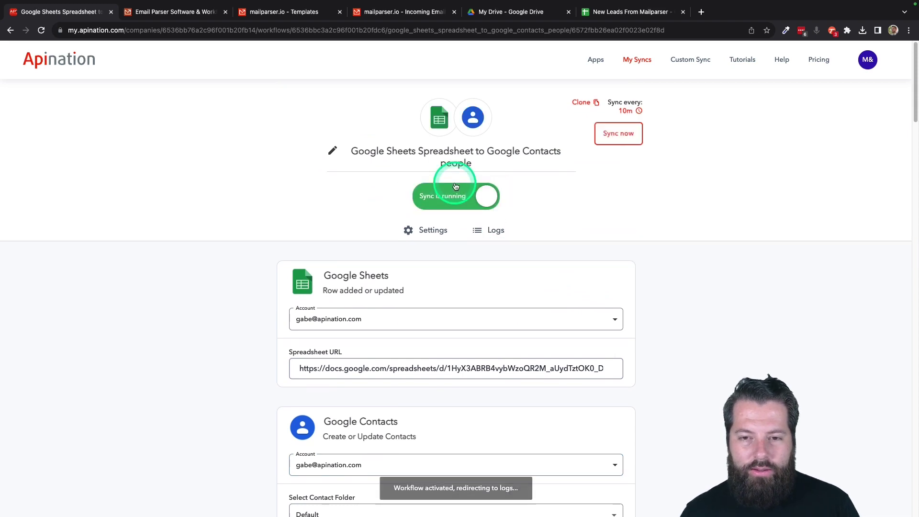